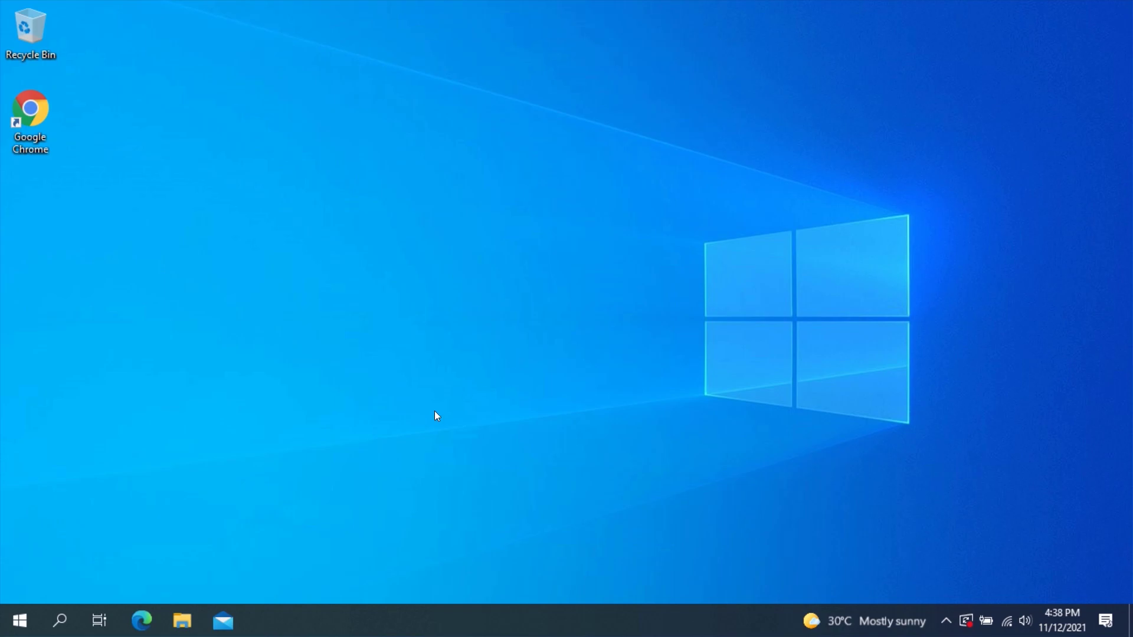
Step: Review the drives listed under This PC in File Explorer, look inside Local Disk (H:), and close the window
{"action": "left_click", "coordinate": [183, 621]}
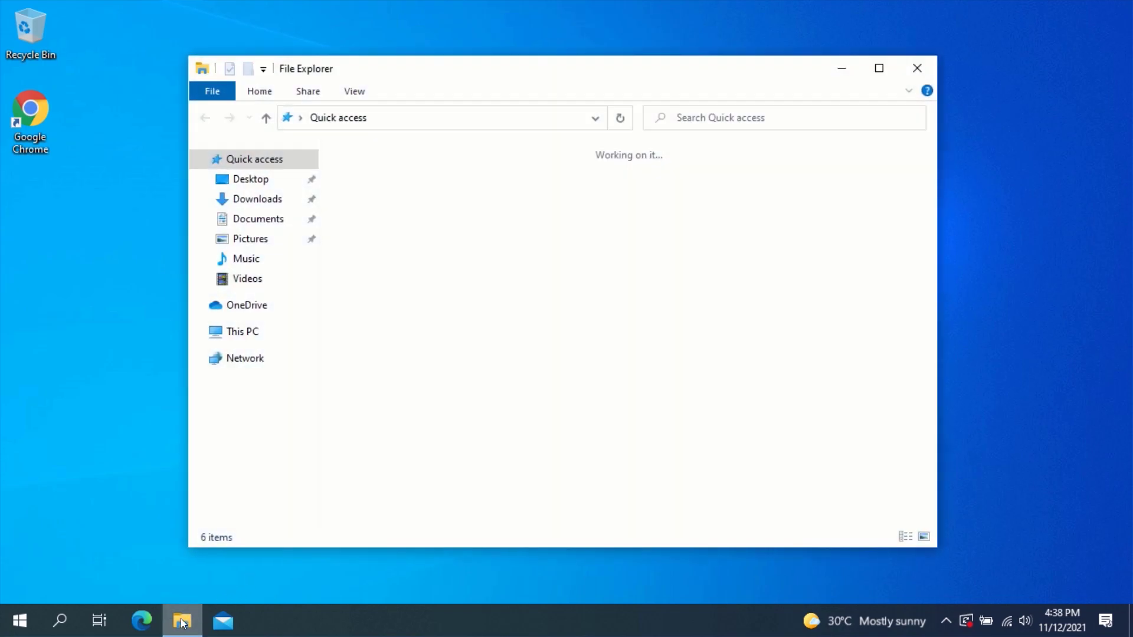
{"action": "left_click", "coordinate": [246, 332]}
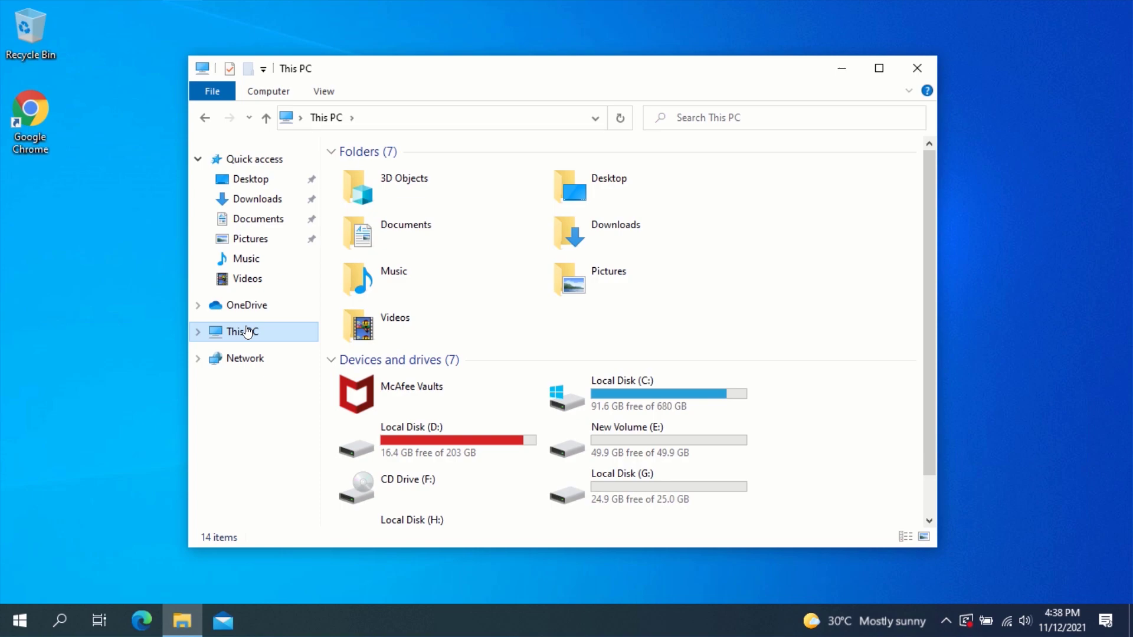
{"action": "scroll", "coordinate": [791, 393], "scroll_direction": "down", "scroll_amount": 1}
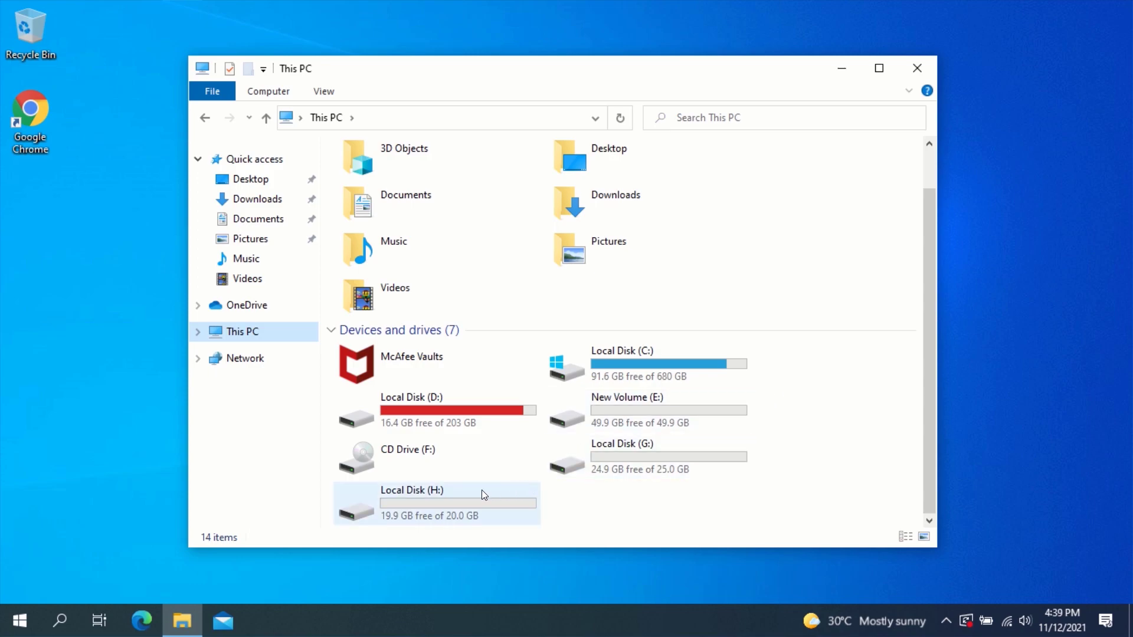
{"action": "double_click", "coordinate": [435, 500]}
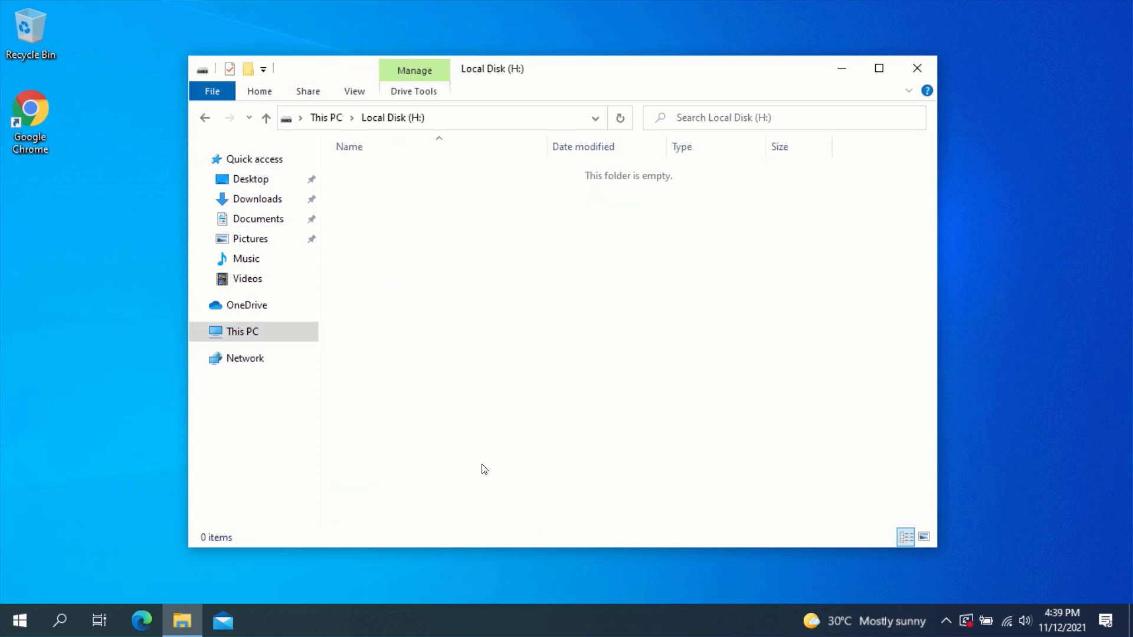
{"action": "left_click", "coordinate": [204, 118]}
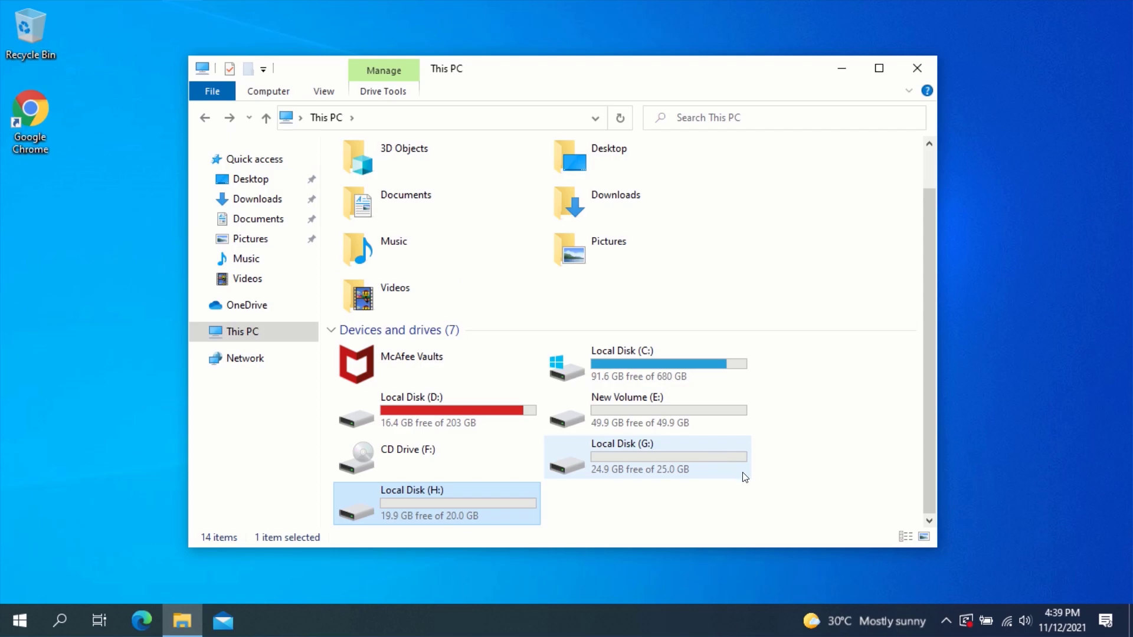
{"action": "left_click", "coordinate": [776, 482]}
{"action": "left_click", "coordinate": [915, 69]}
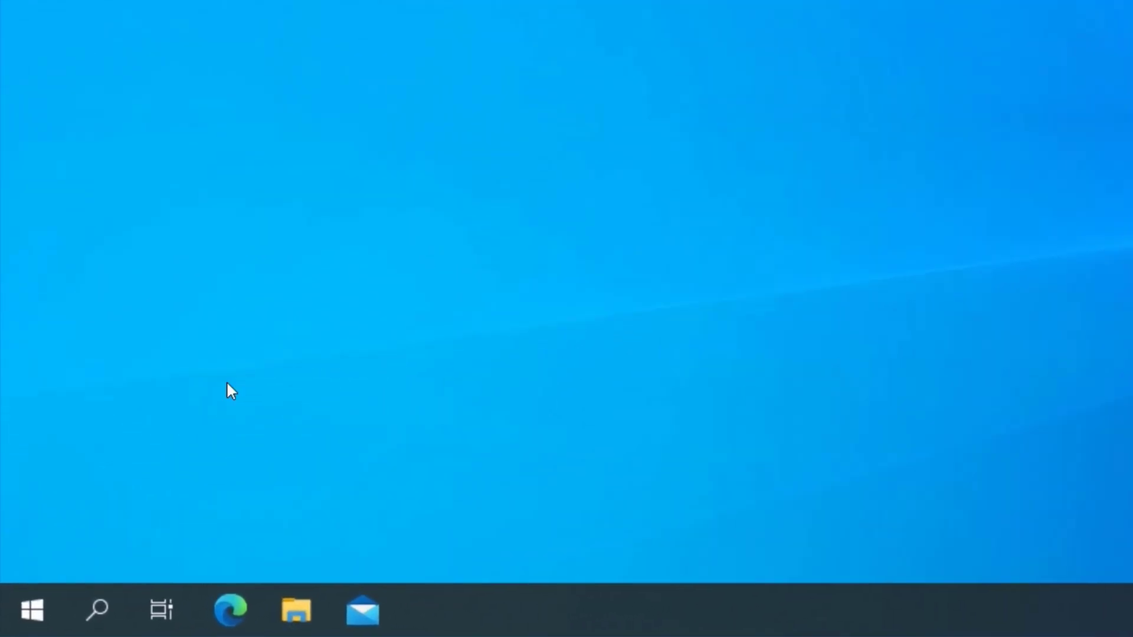
Step: Open Disk Management and check whether Extend Volume is available for the D: partition on Disk 1
{"action": "right_click", "coordinate": [35, 611]}
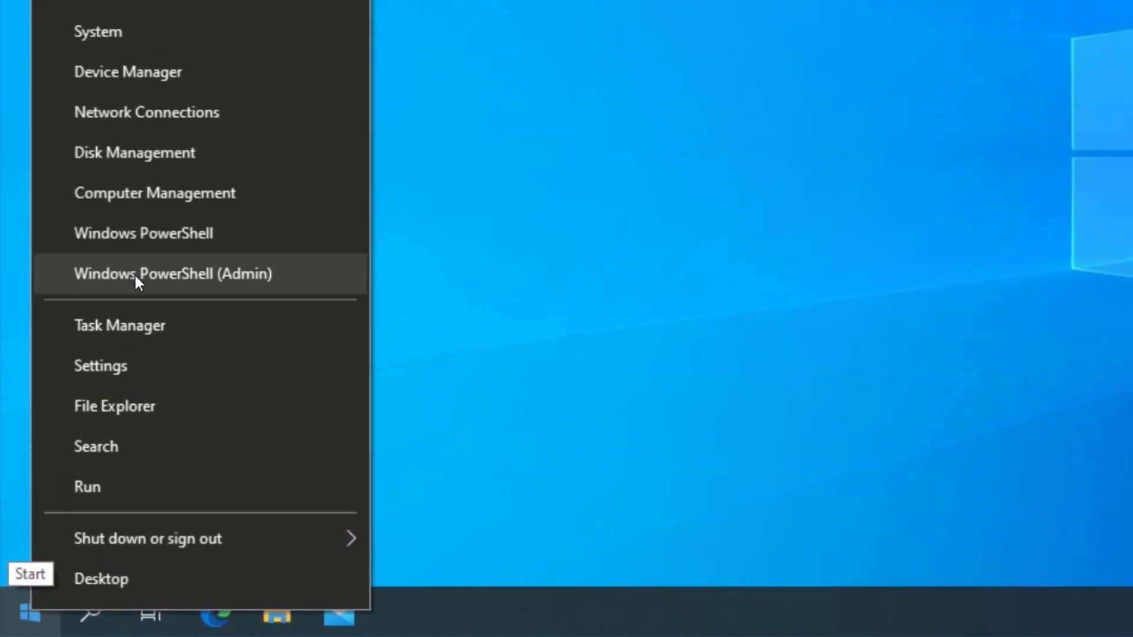
{"action": "left_click", "coordinate": [122, 148]}
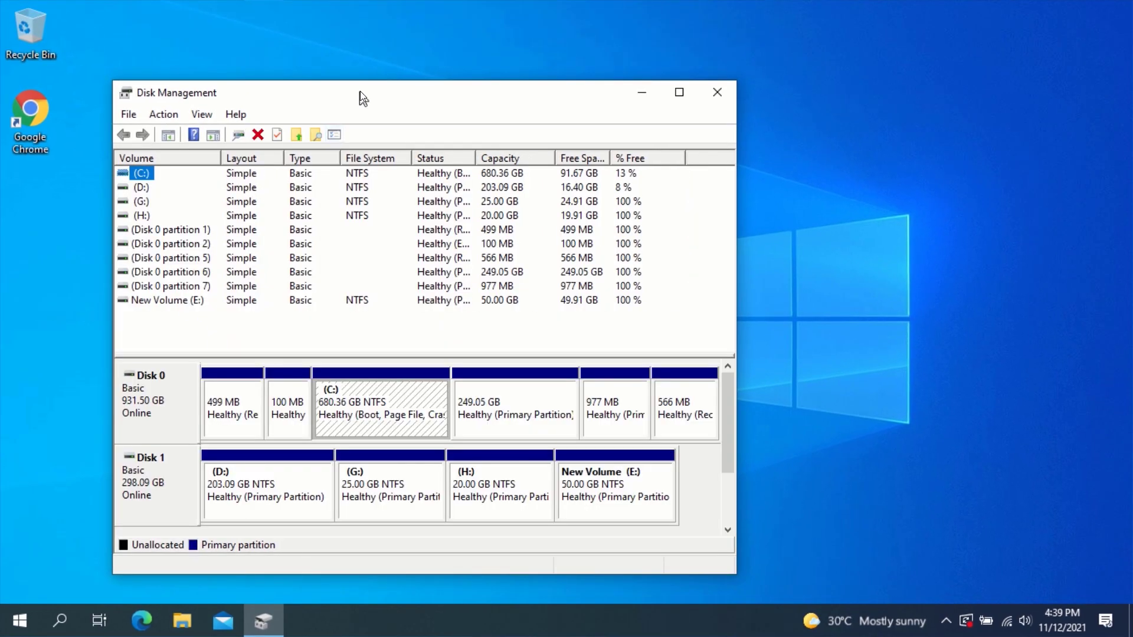
{"action": "left_click_drag", "start_coordinate": [356, 93], "coordinate": [514, 81]}
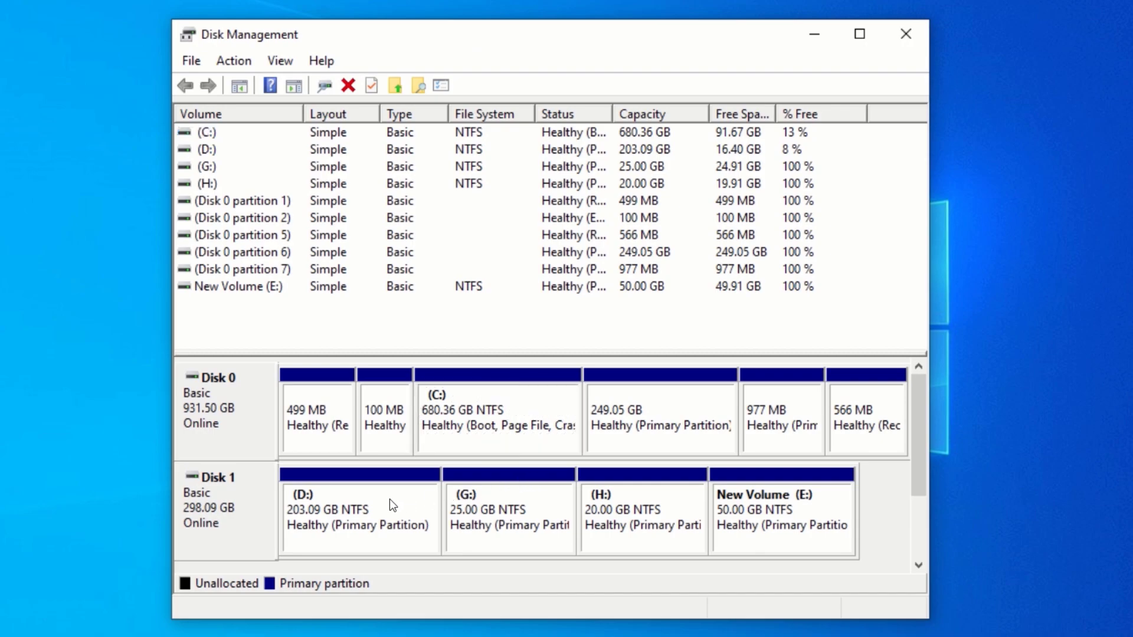
{"action": "right_click", "coordinate": [390, 505]}
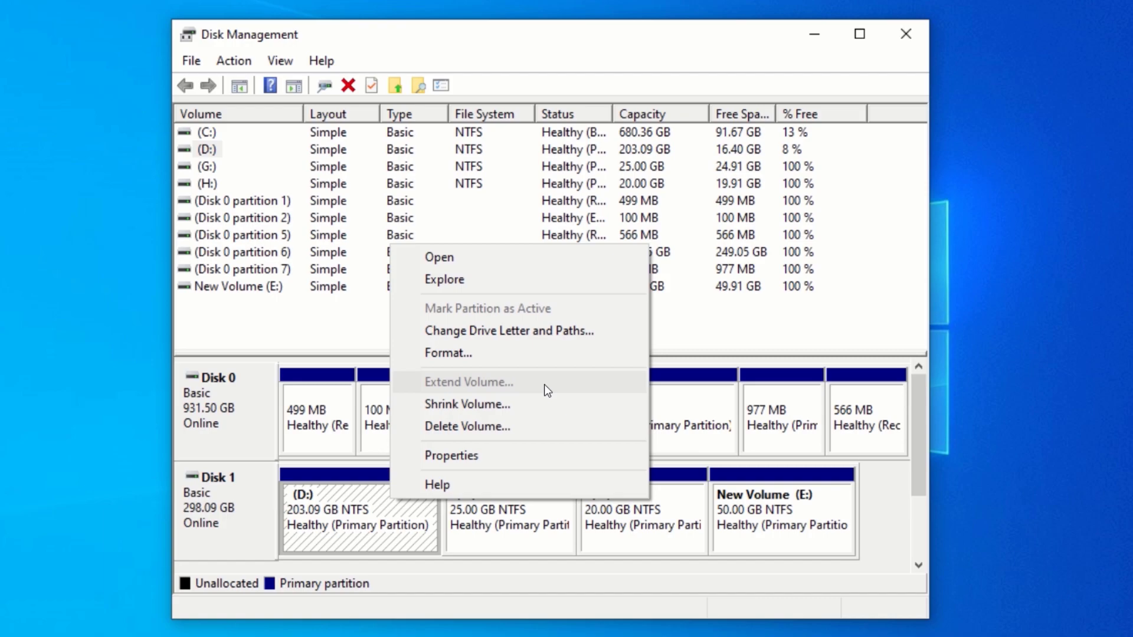
{"action": "left_click", "coordinate": [879, 492]}
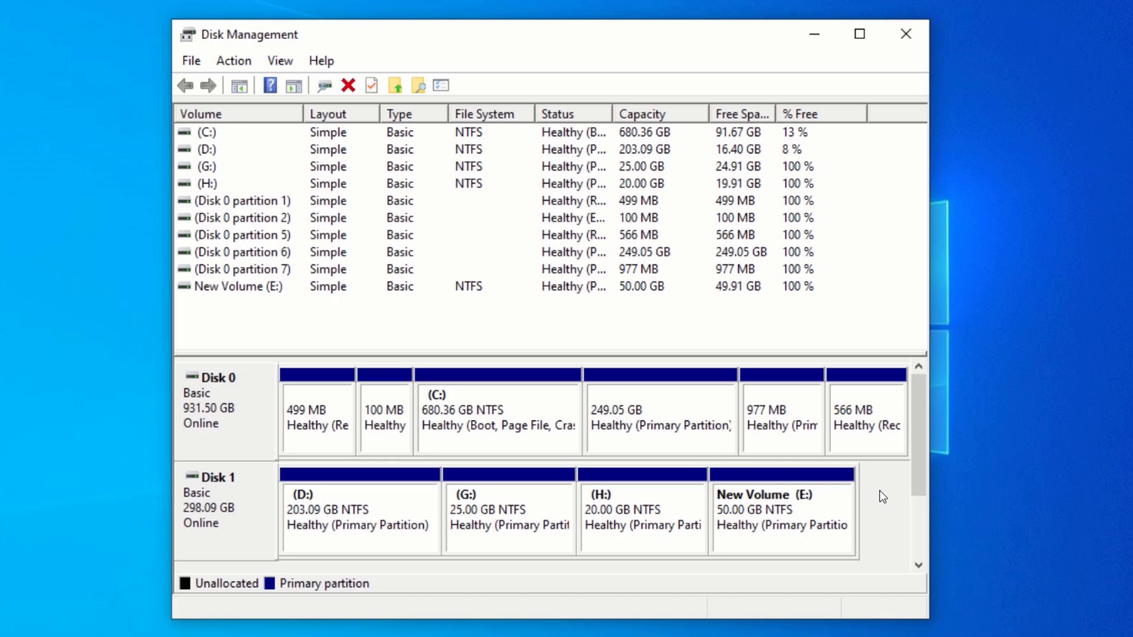
Step: Delete the G: volume on Disk 1 and accept the erasure of its data
{"action": "right_click", "coordinate": [494, 497]}
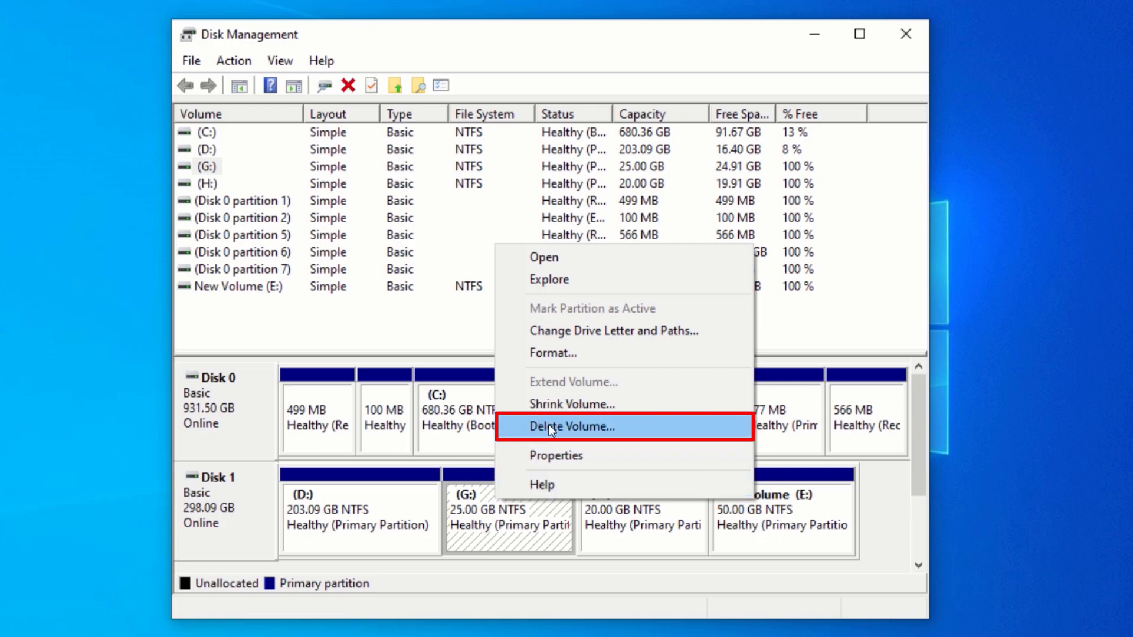
{"action": "left_click", "coordinate": [575, 424]}
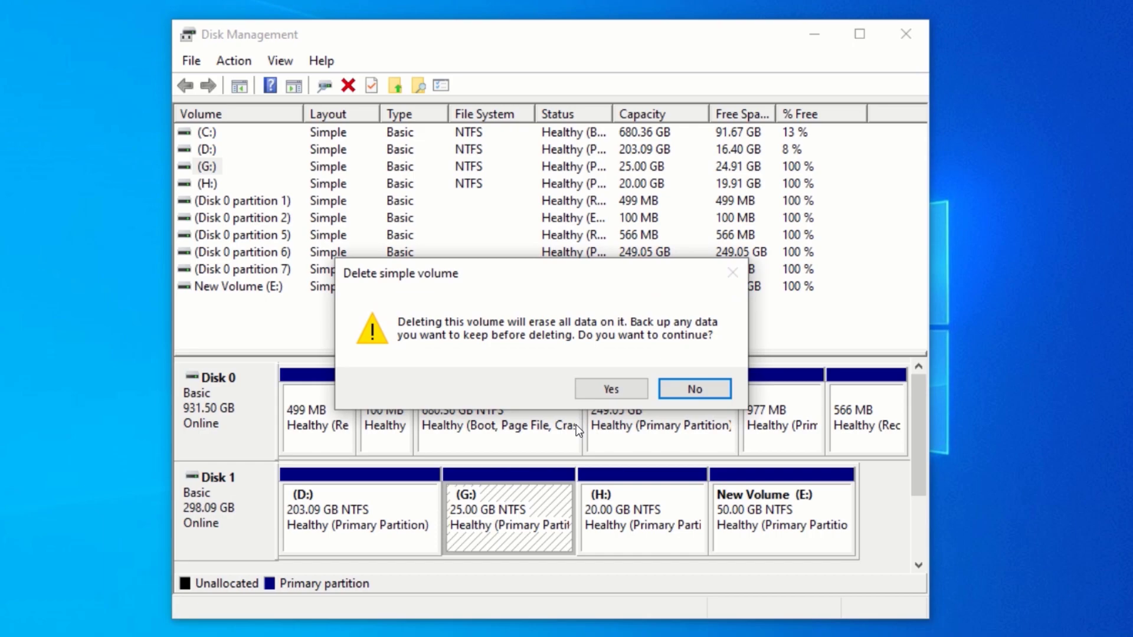
{"action": "left_click", "coordinate": [610, 389]}
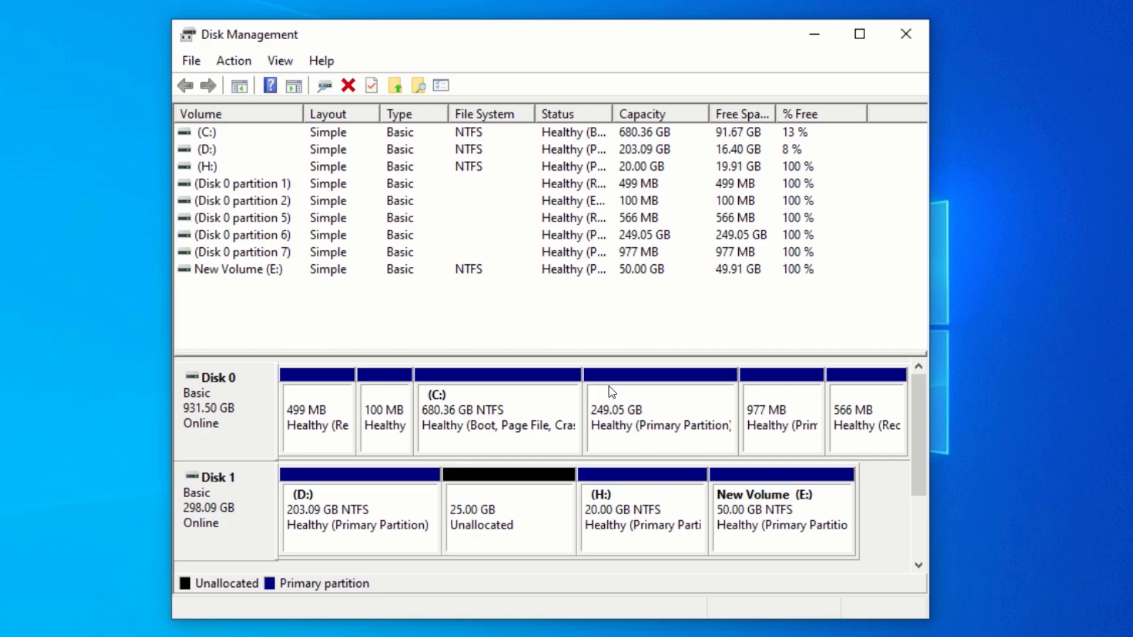
Step: Extend the D: volume with the full 25600 MB of unallocated space on Disk 1, and close Disk Management
{"action": "right_click", "coordinate": [383, 504]}
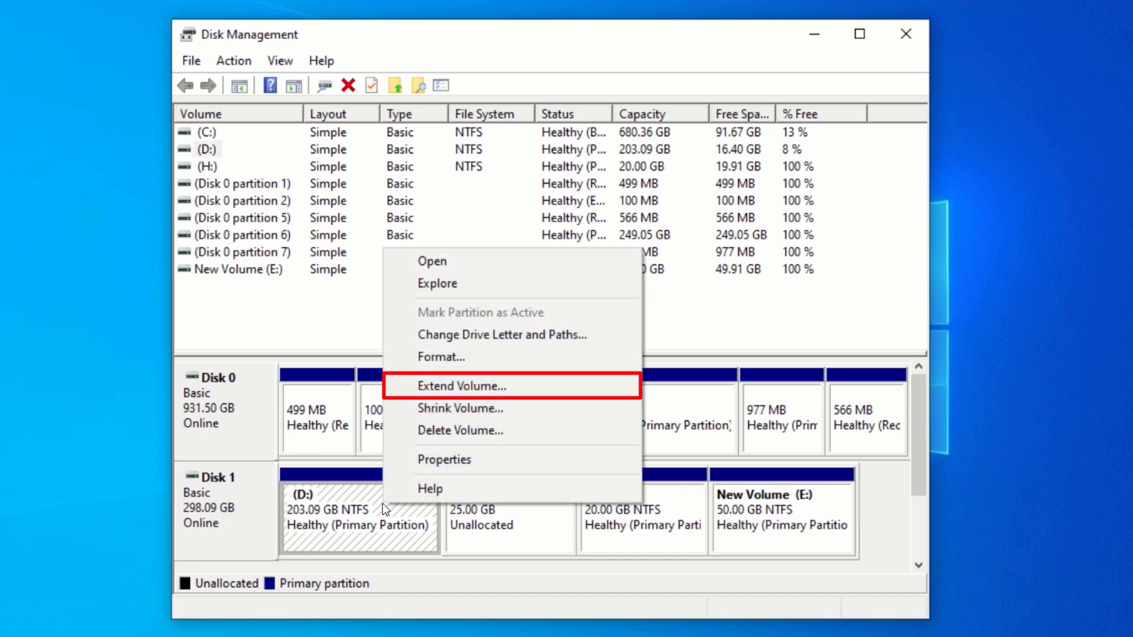
{"action": "left_click", "coordinate": [507, 386]}
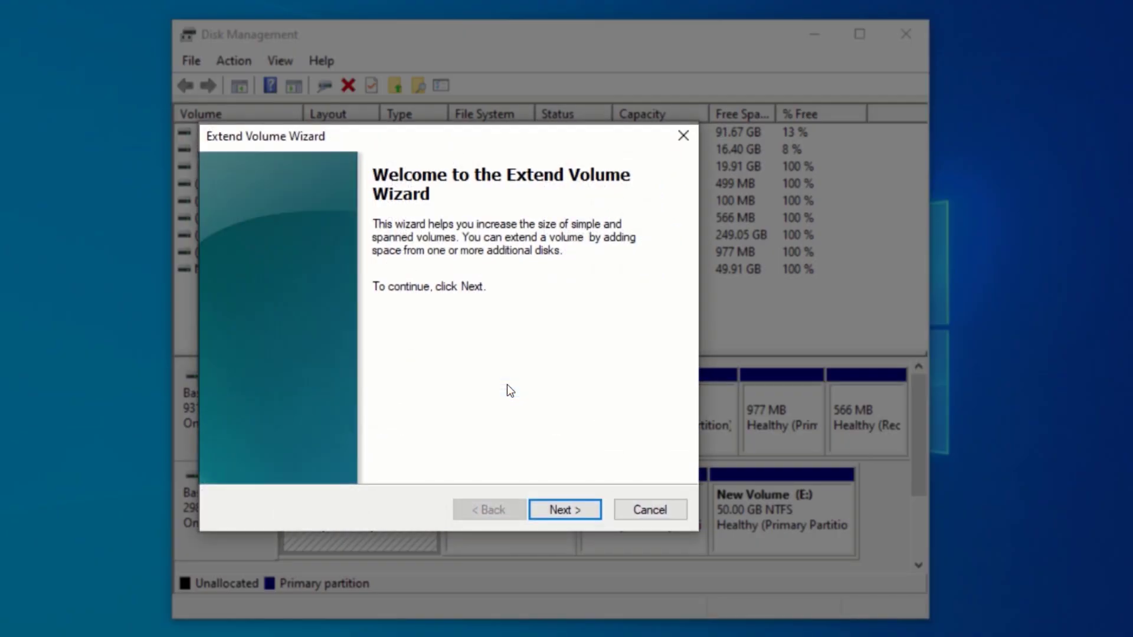
{"action": "left_click", "coordinate": [559, 510]}
{"action": "left_click", "coordinate": [560, 509]}
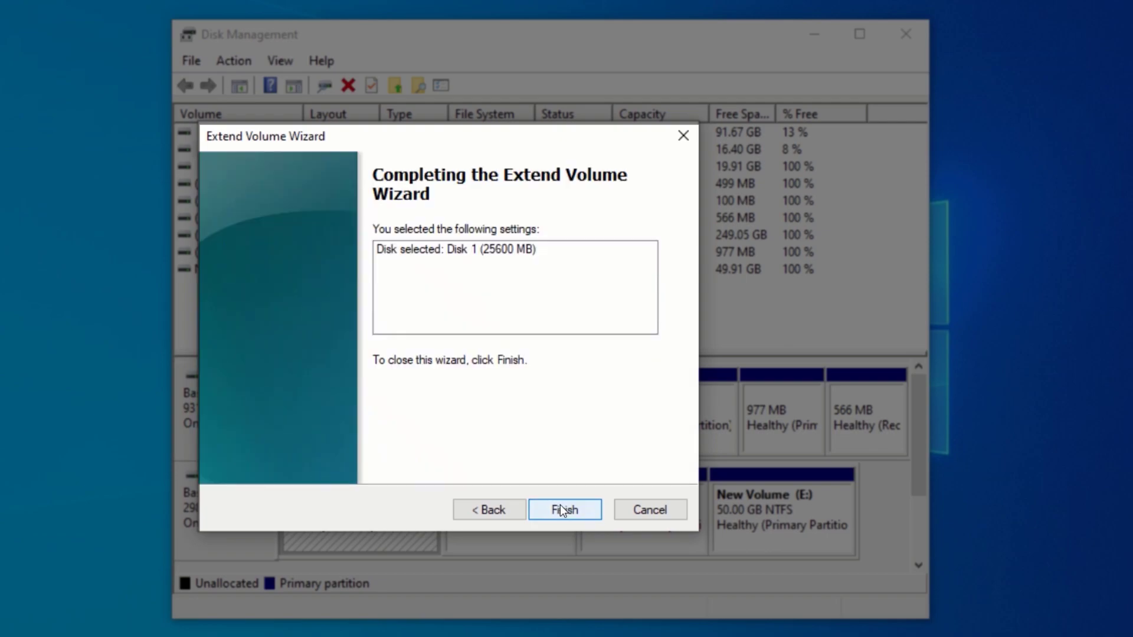
{"action": "left_click", "coordinate": [561, 509]}
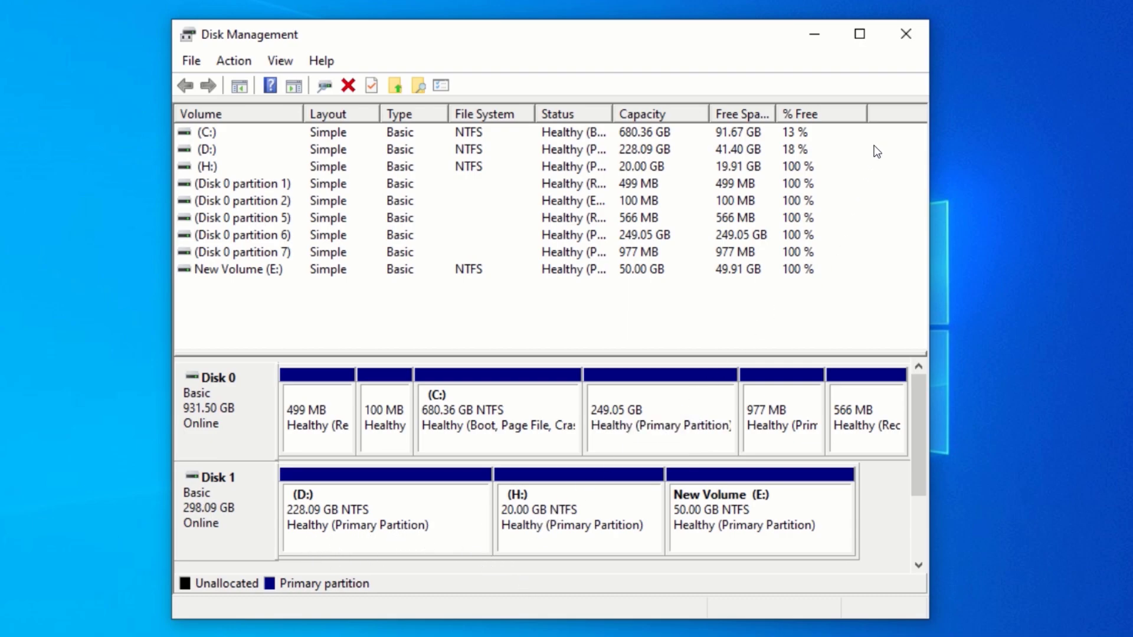
{"action": "left_click", "coordinate": [897, 34]}
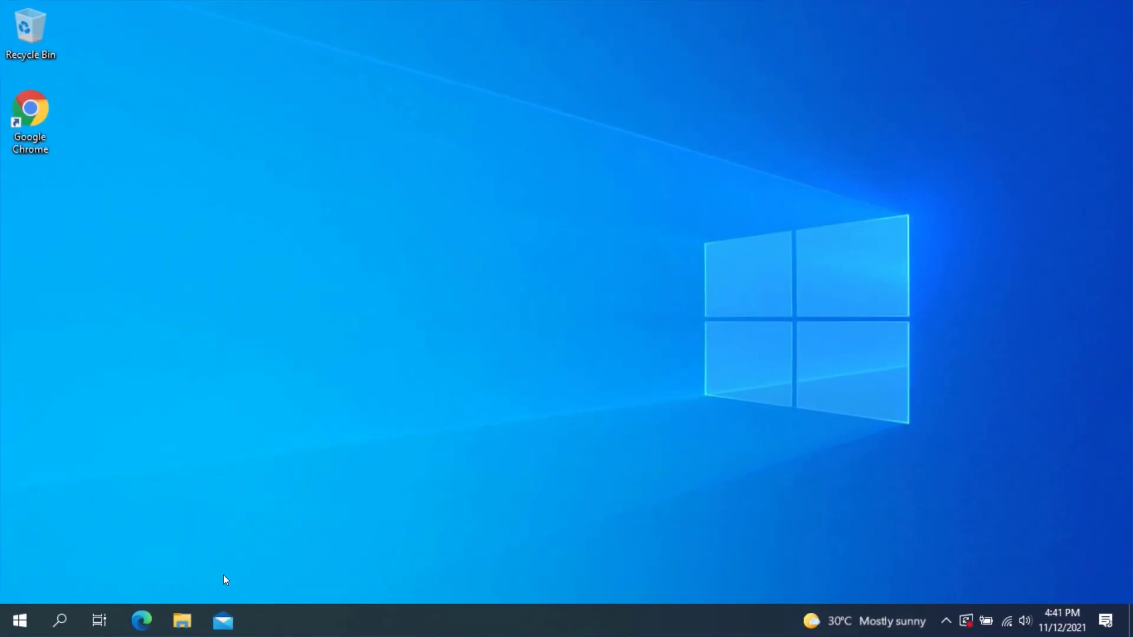
Step: Check the size of Local Disk (D:) under This PC in File Explorer, and close the window
{"action": "left_click", "coordinate": [185, 613]}
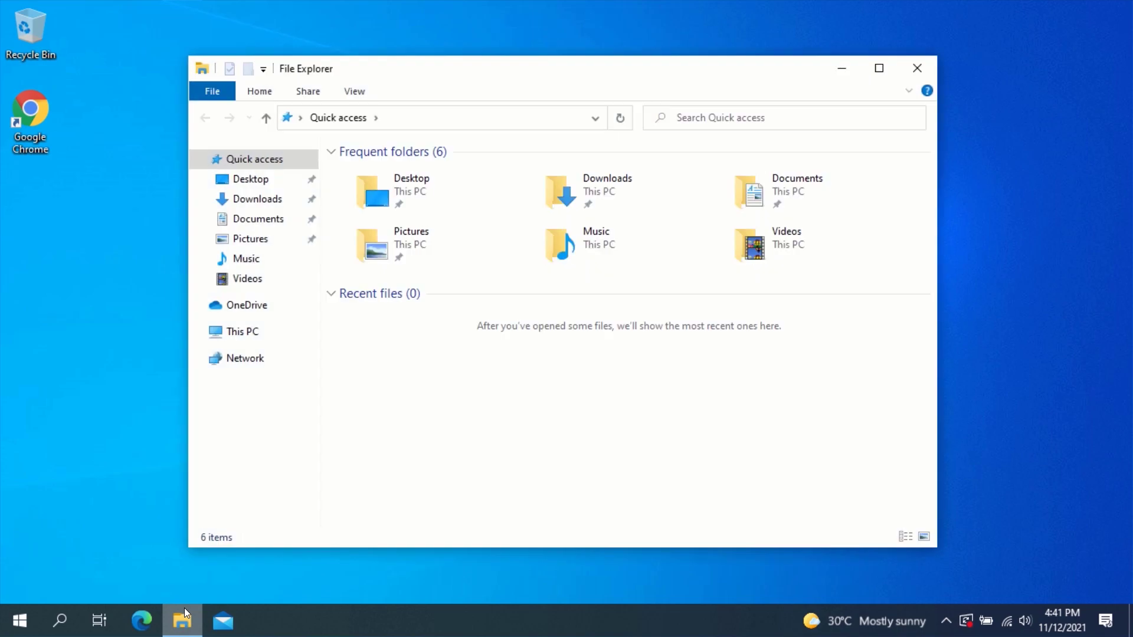
{"action": "left_click", "coordinate": [249, 330]}
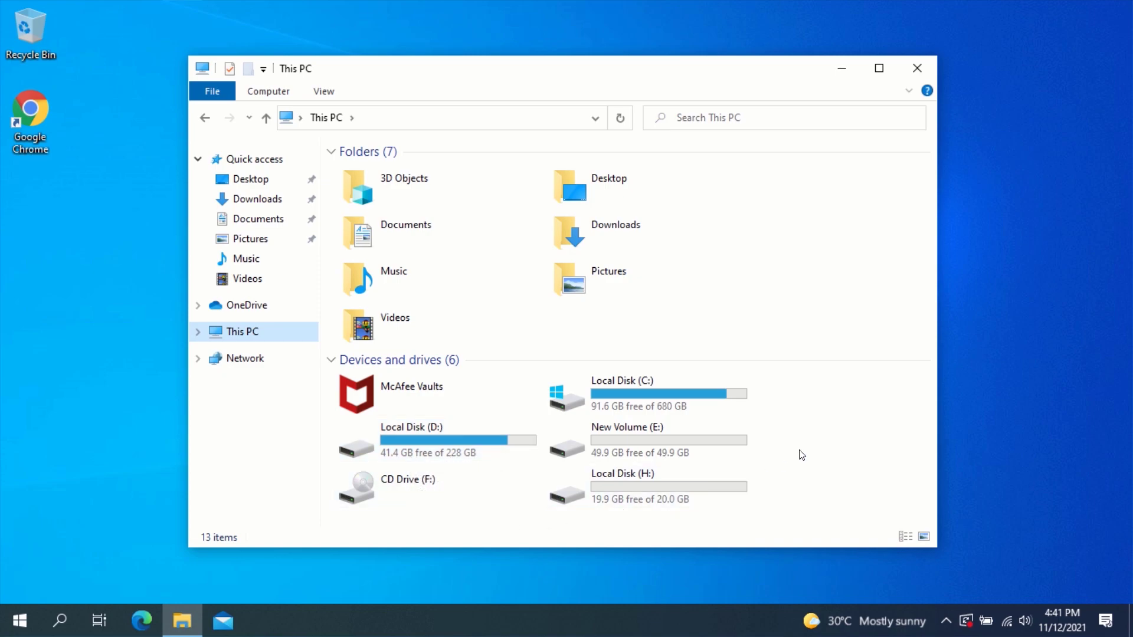
{"action": "left_click", "coordinate": [911, 68]}
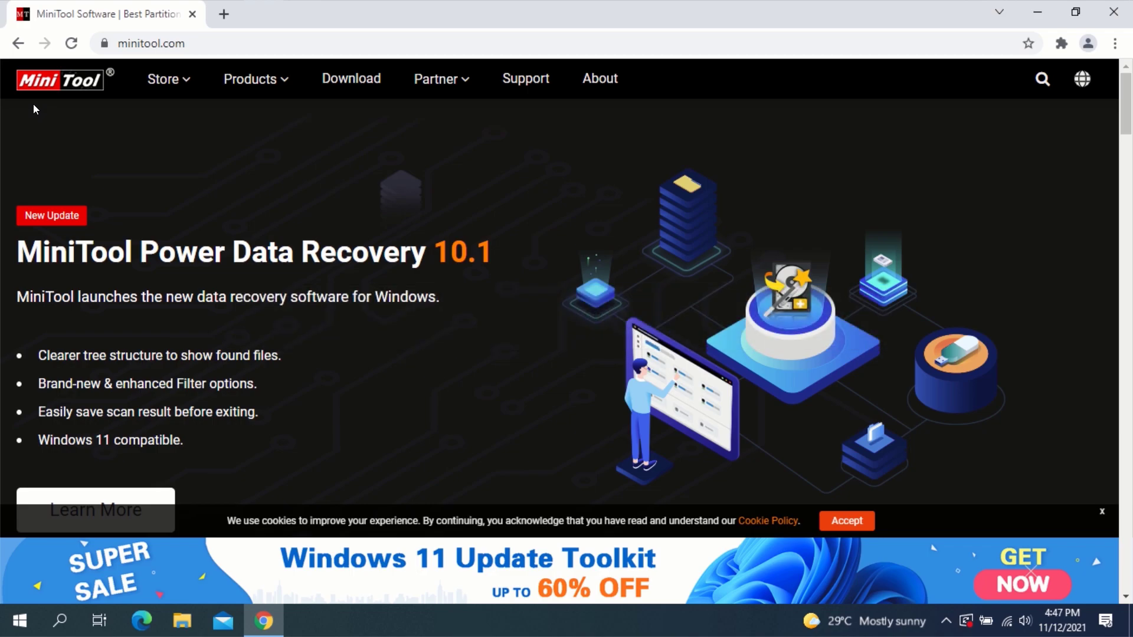
Step: Download MiniTool Partition Wizard Free Edition from the MiniTool Download Center
{"action": "left_click", "coordinate": [348, 86]}
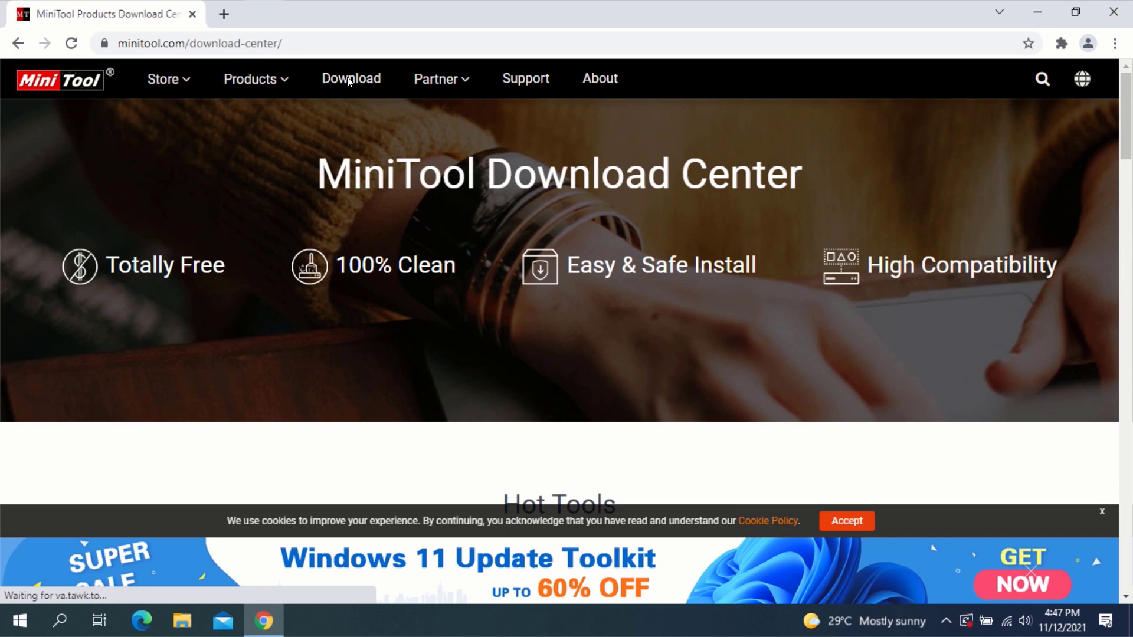
{"action": "scroll", "coordinate": [499, 285], "scroll_direction": "down", "scroll_amount": 7}
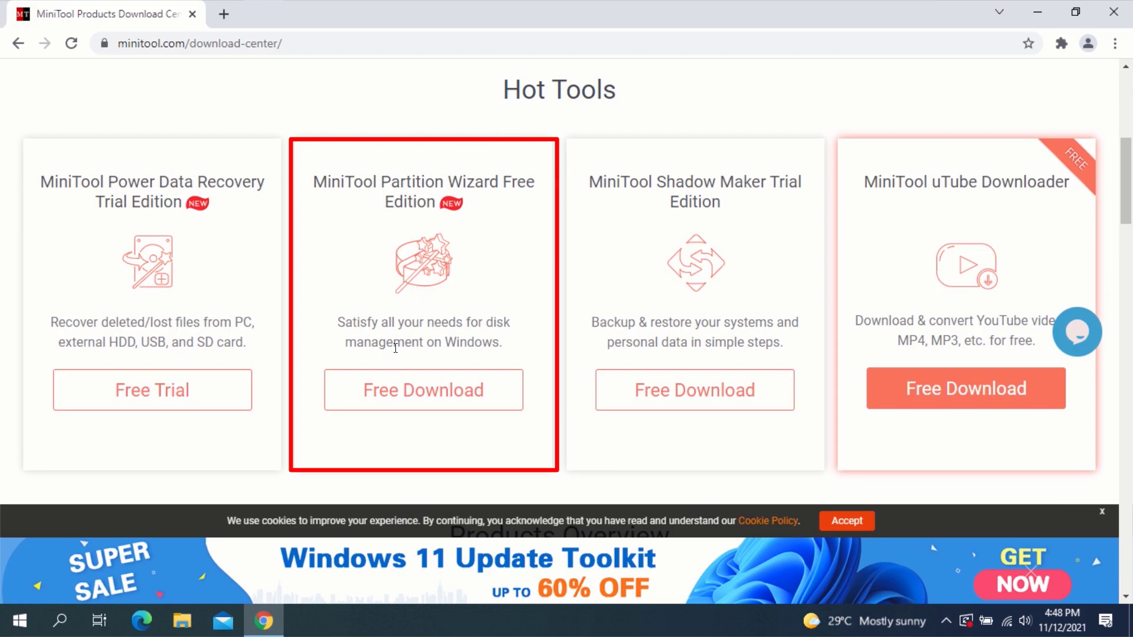
{"action": "left_click", "coordinate": [432, 394]}
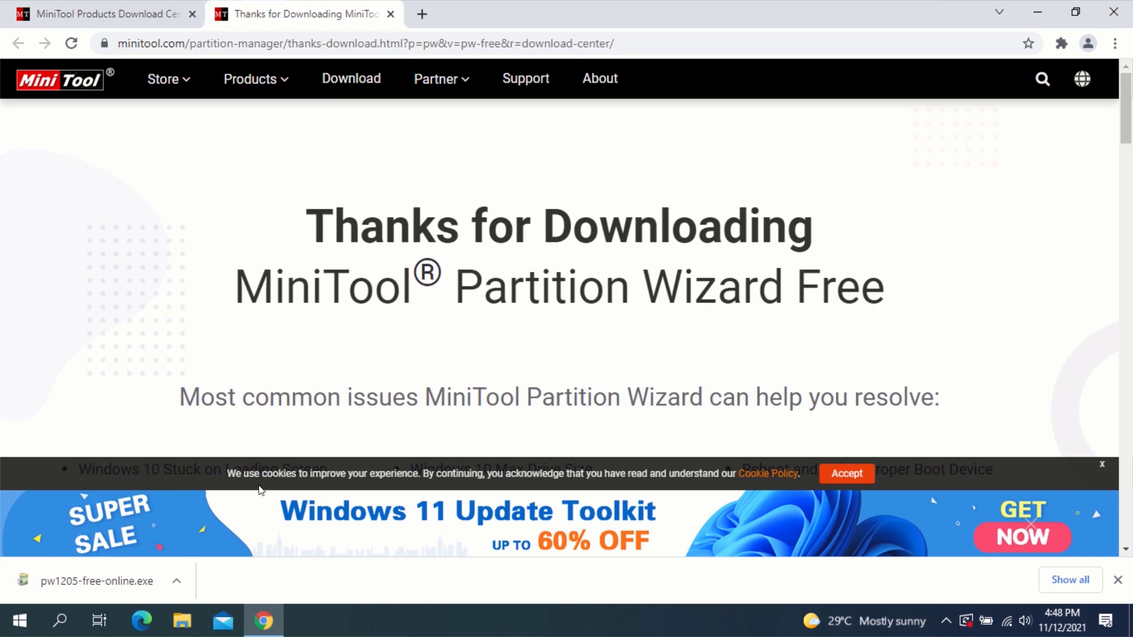
Step: Run the downloaded pw1205-free-online.exe, allow it to make changes to the device, and close the browser
{"action": "left_click", "coordinate": [108, 584]}
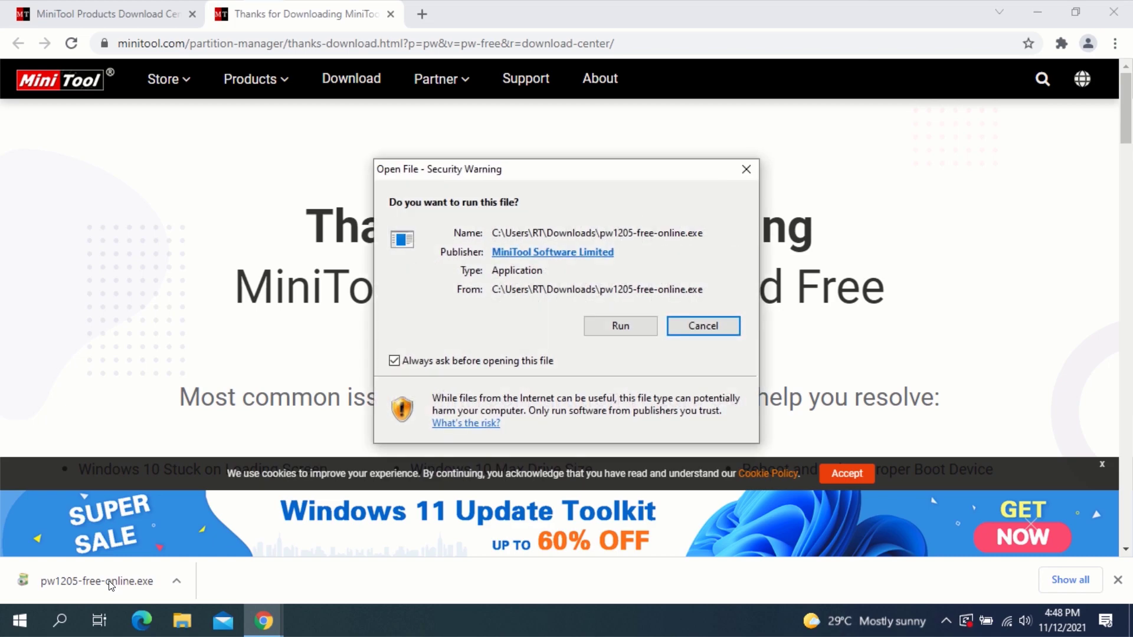
{"action": "left_click", "coordinate": [613, 326]}
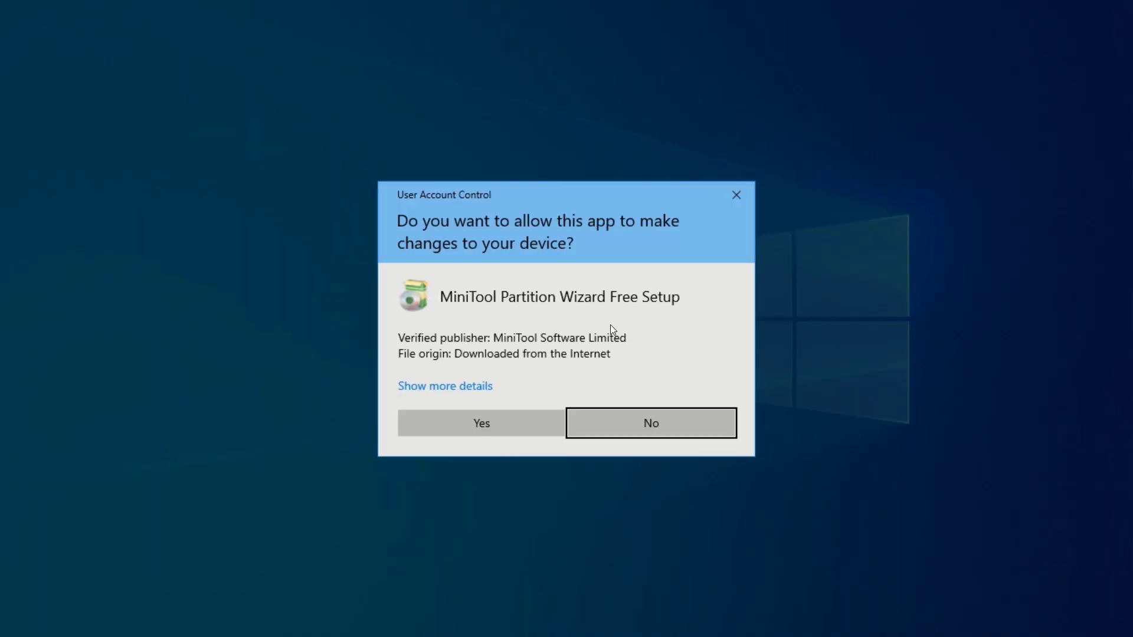
{"action": "left_click", "coordinate": [477, 423]}
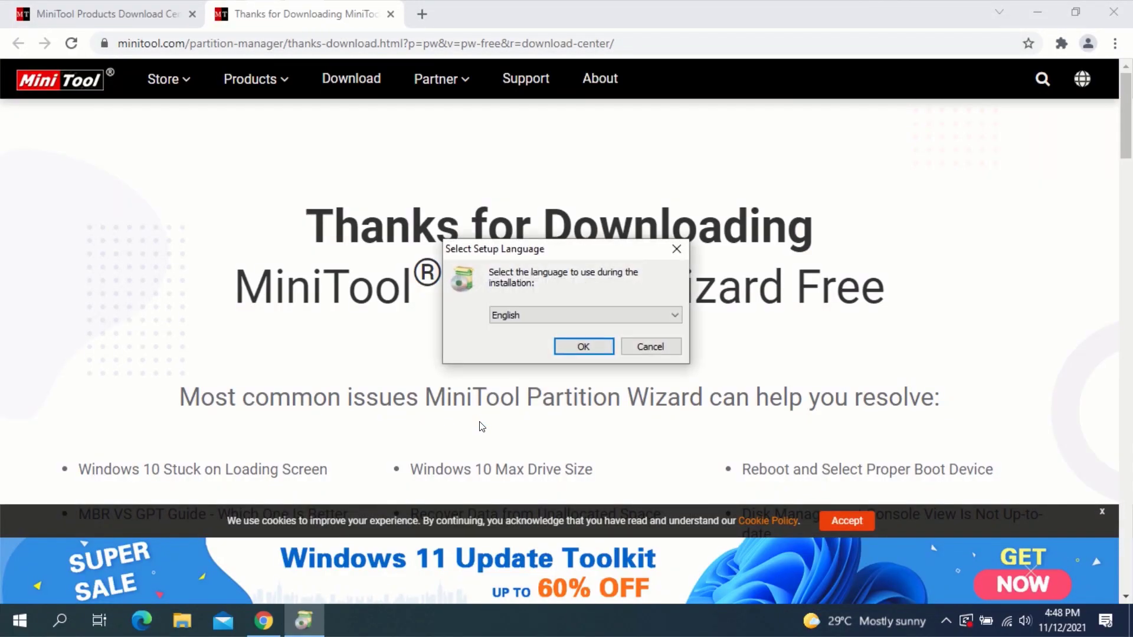
{"action": "left_click", "coordinate": [1114, 11]}
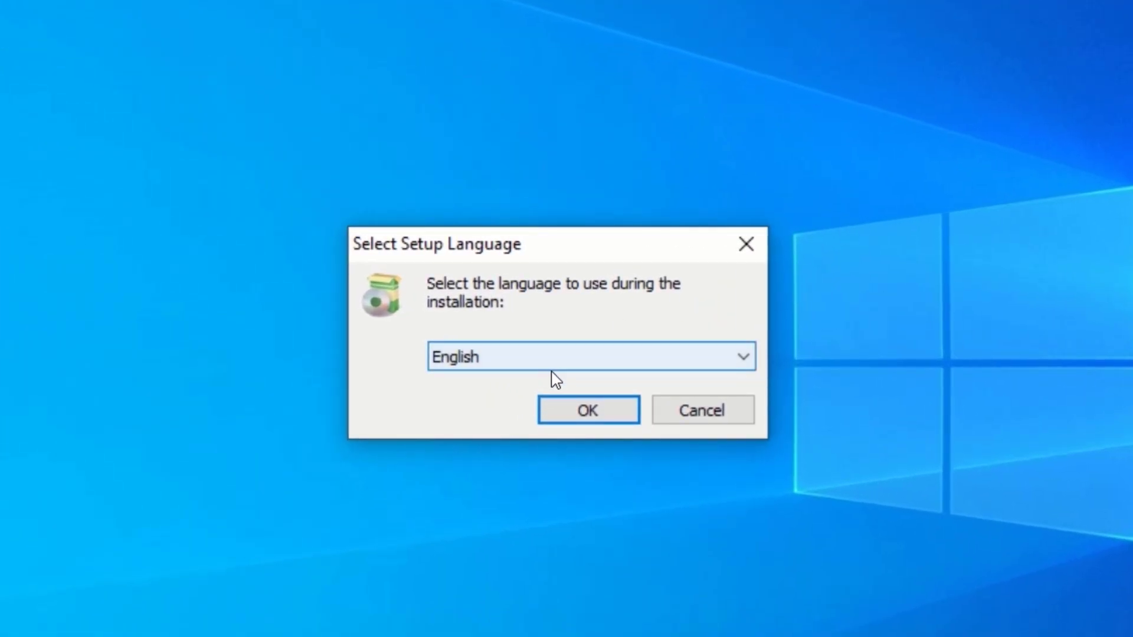
Step: Keep English as the setup language and continue to the component selection
{"action": "left_click", "coordinate": [625, 369]}
{"action": "left_click", "coordinate": [624, 363]}
{"action": "left_click", "coordinate": [584, 416]}
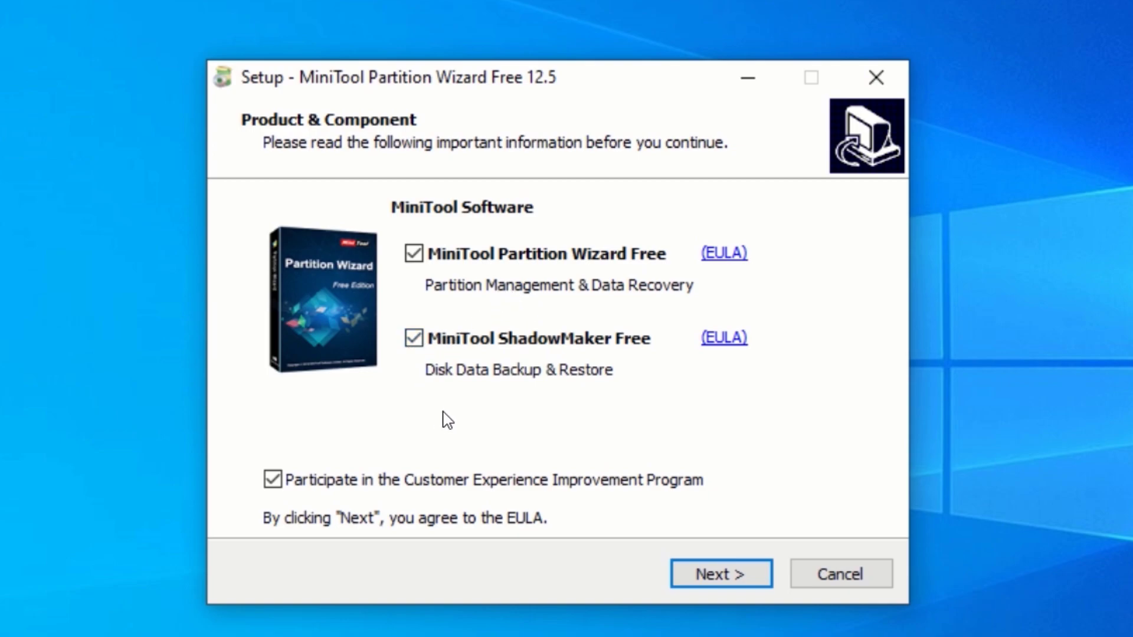
Step: Install Partition Wizard Free in the default folder, excluding MiniTool ShadowMaker Free and opting out of the Customer Experience Improvement Program
{"action": "left_click", "coordinate": [414, 339]}
{"action": "left_click", "coordinate": [272, 481]}
{"action": "left_click", "coordinate": [715, 575]}
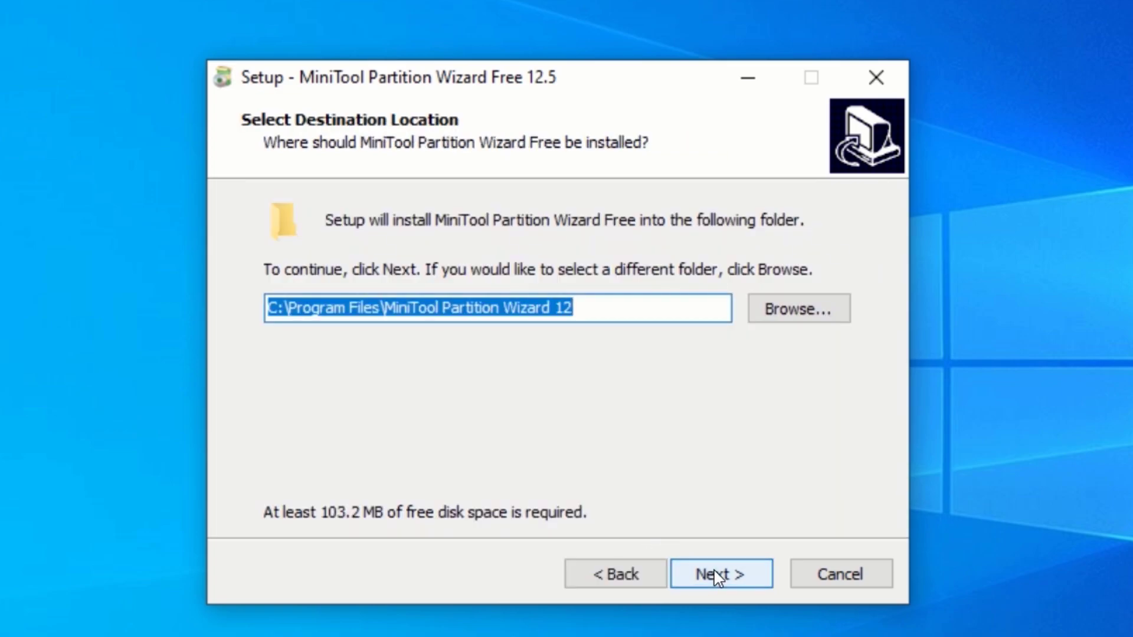
{"action": "left_click", "coordinate": [716, 575]}
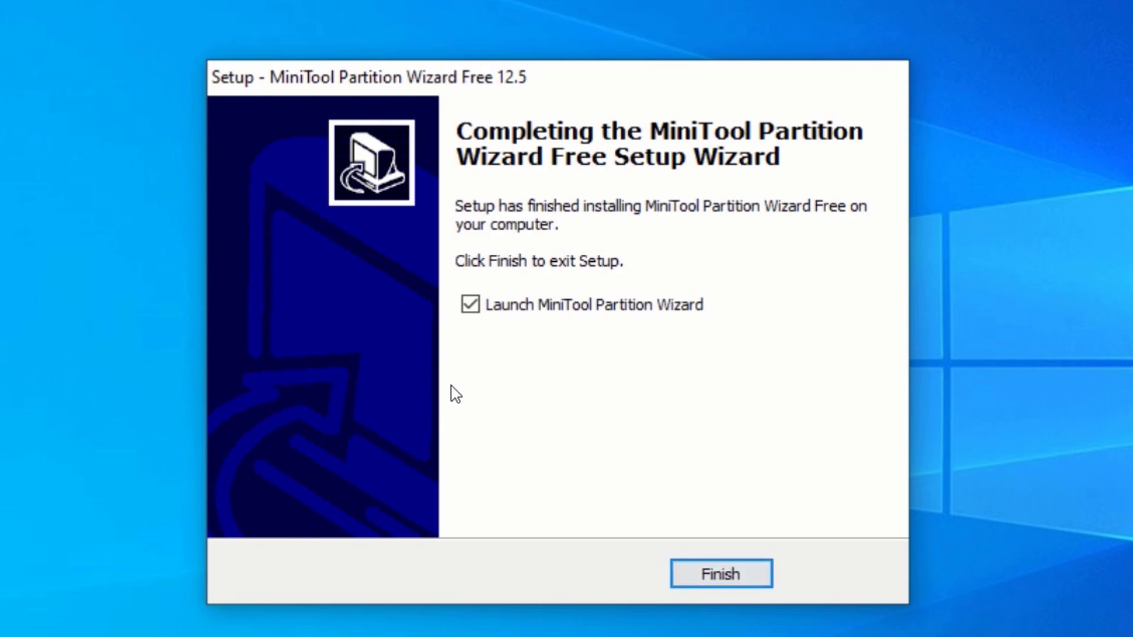
Step: Finish the setup without launching MiniTool Partition Wizard, and close the web page that it opens
{"action": "left_click", "coordinate": [474, 306]}
{"action": "left_click", "coordinate": [715, 575]}
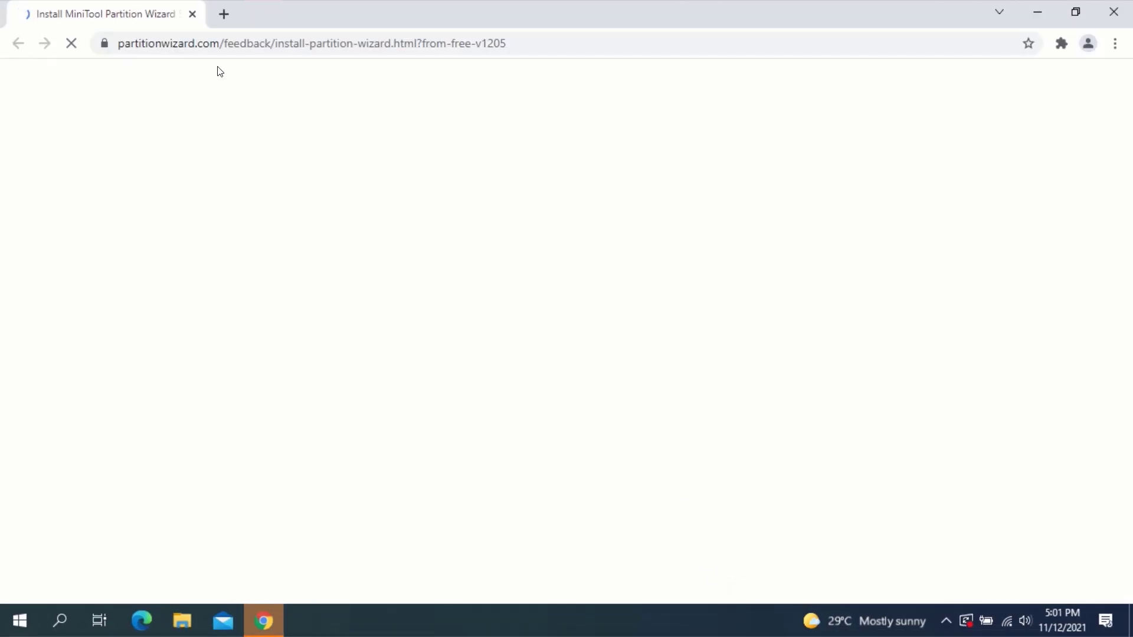
{"action": "left_click", "coordinate": [192, 15]}
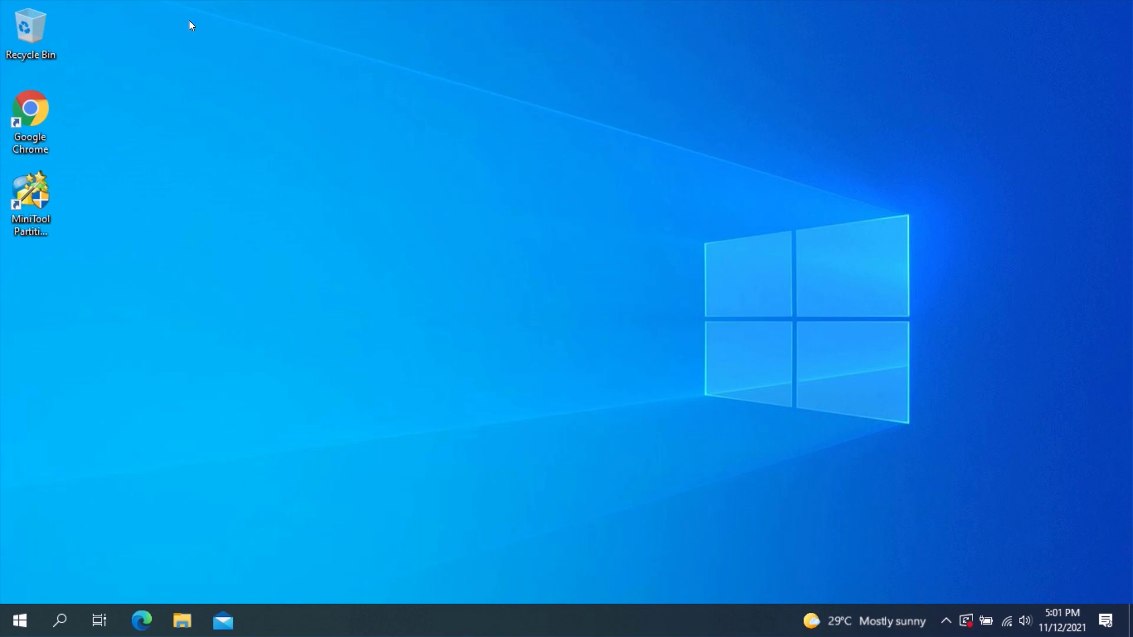
Step: Launch MiniTool Partition Wizard, allow it to make changes to the device, dismiss the ShadowMaker message, and maximize the window
{"action": "double_click", "coordinate": [34, 199]}
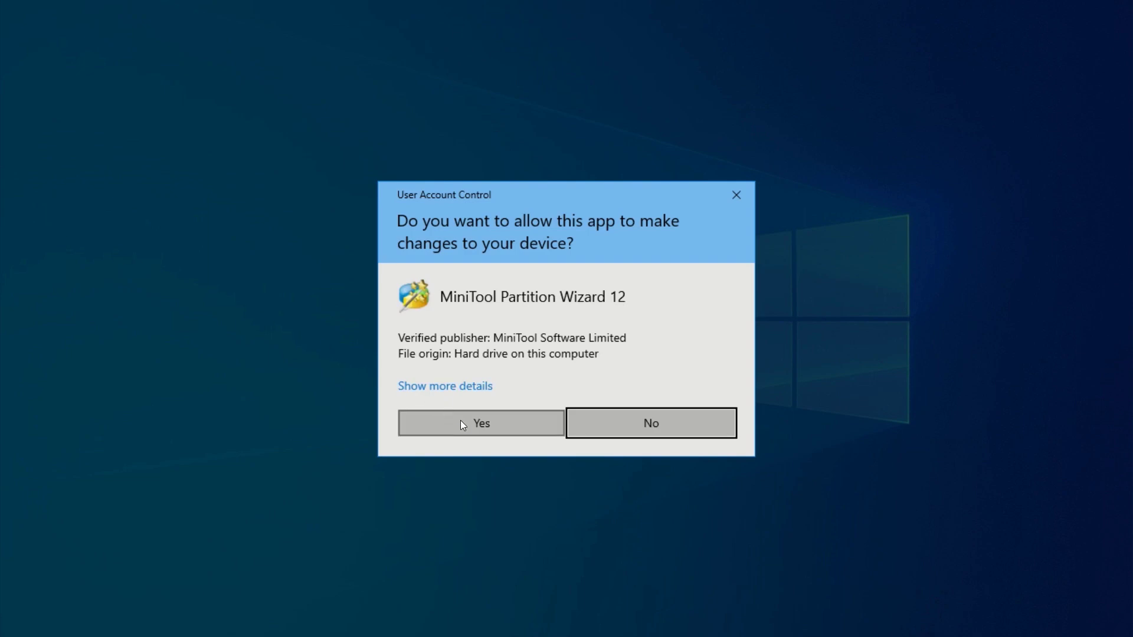
{"action": "left_click", "coordinate": [477, 423]}
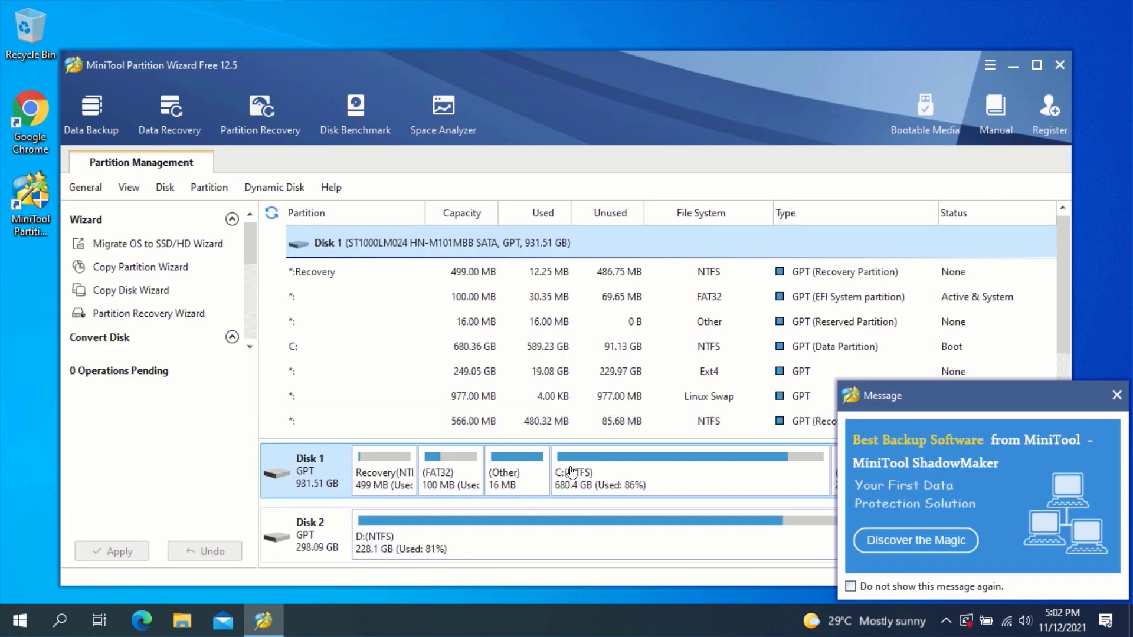
{"action": "left_click", "coordinate": [1116, 396]}
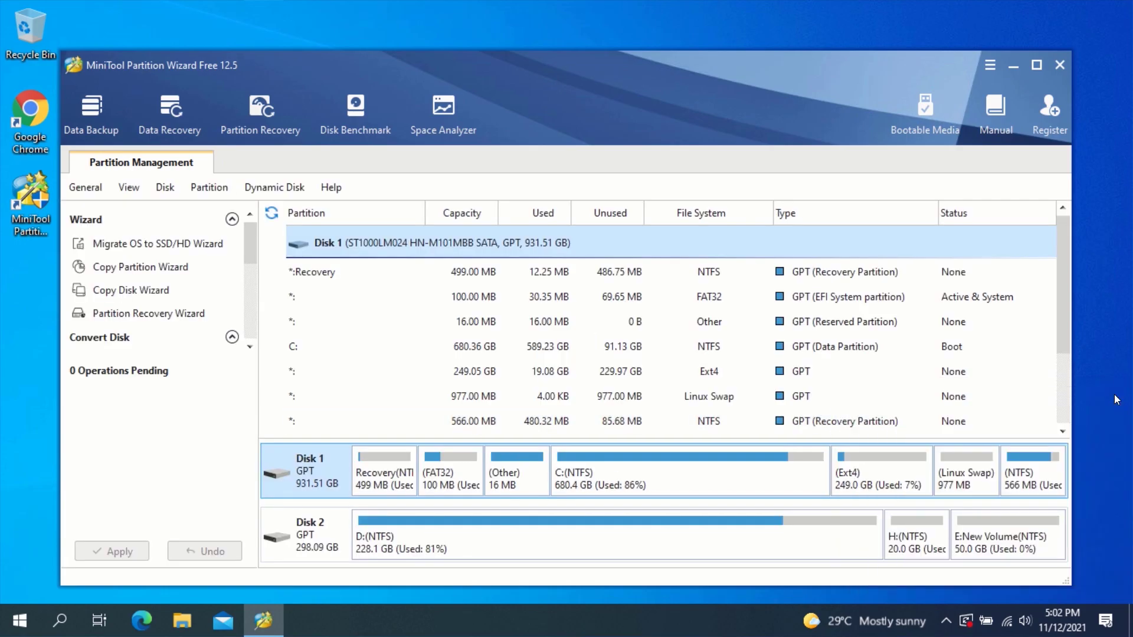
{"action": "left_click", "coordinate": [1037, 64]}
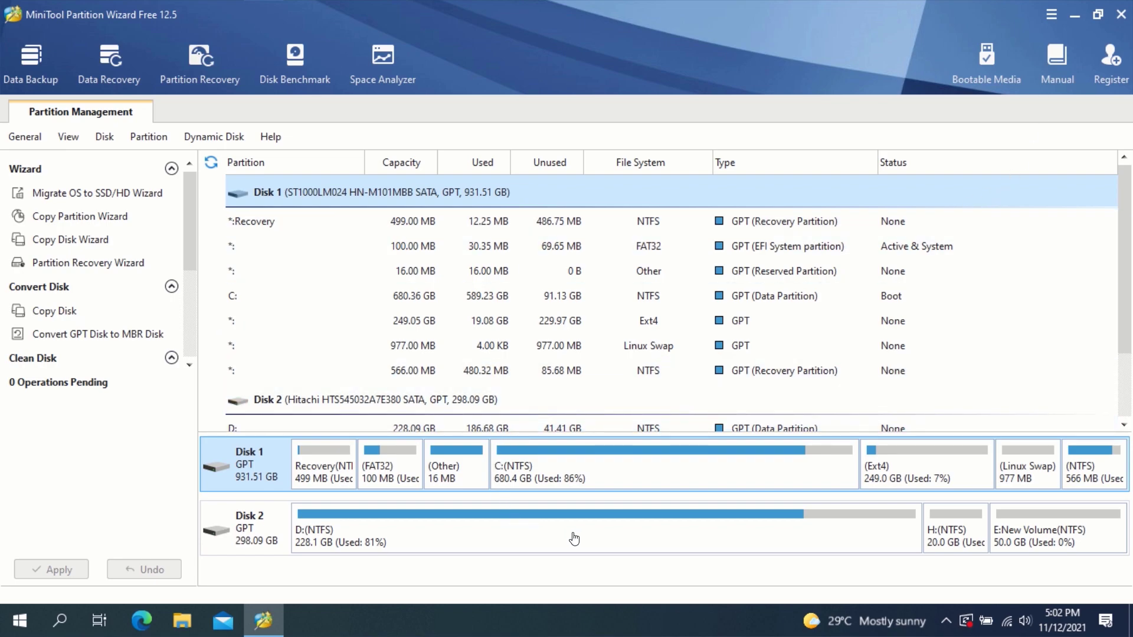
{"action": "right_click", "coordinate": [537, 531]}
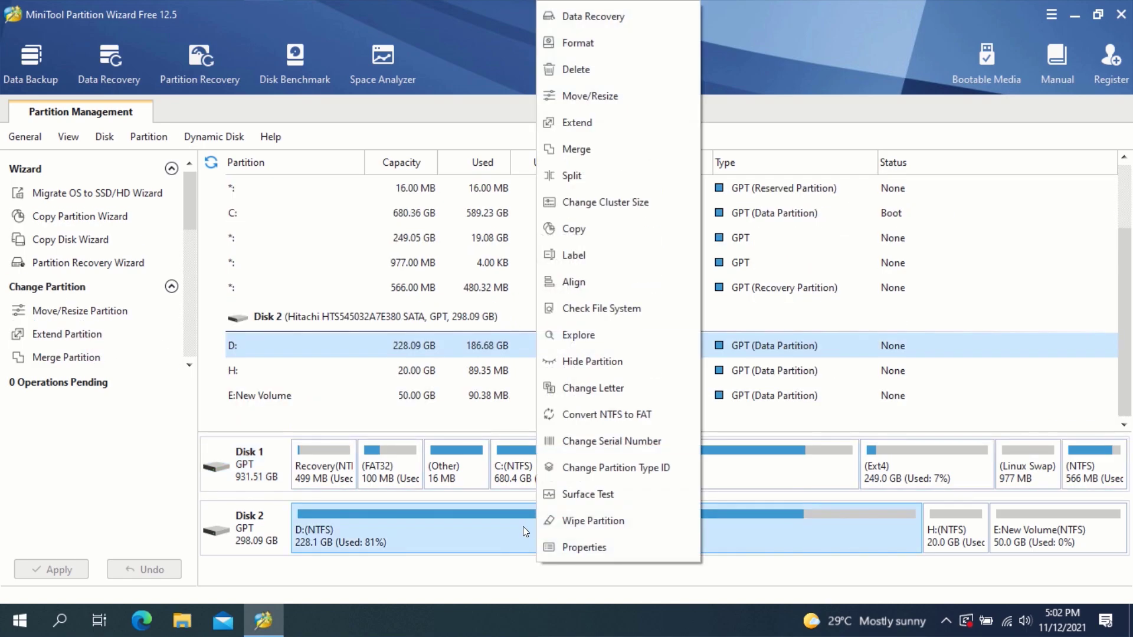
{"action": "left_click", "coordinate": [571, 119]}
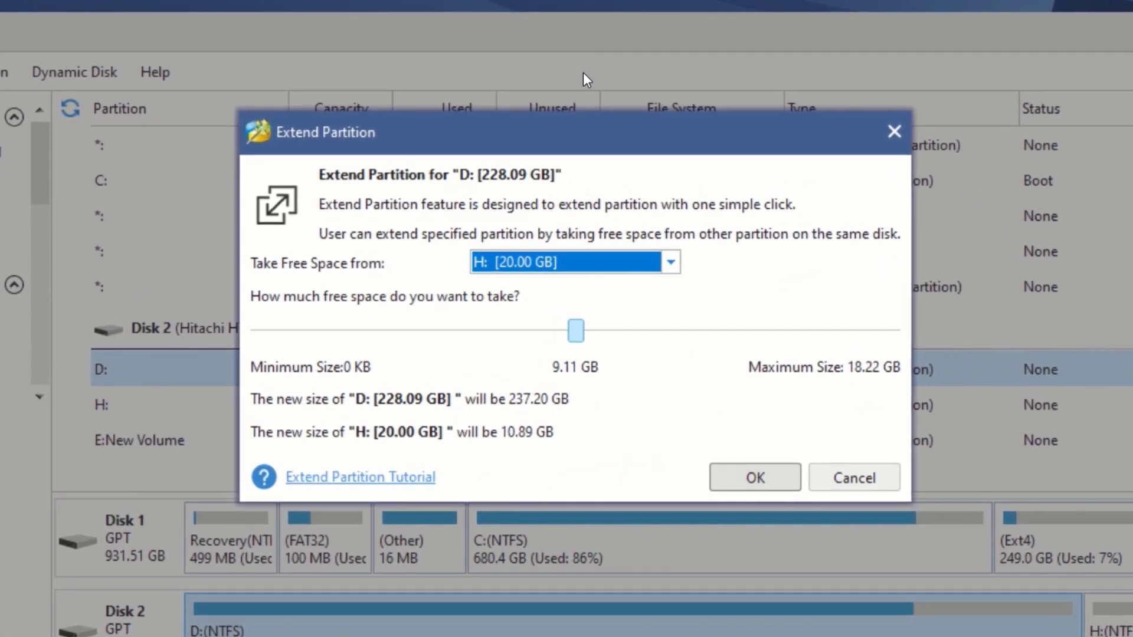
{"action": "left_click", "coordinate": [672, 265]}
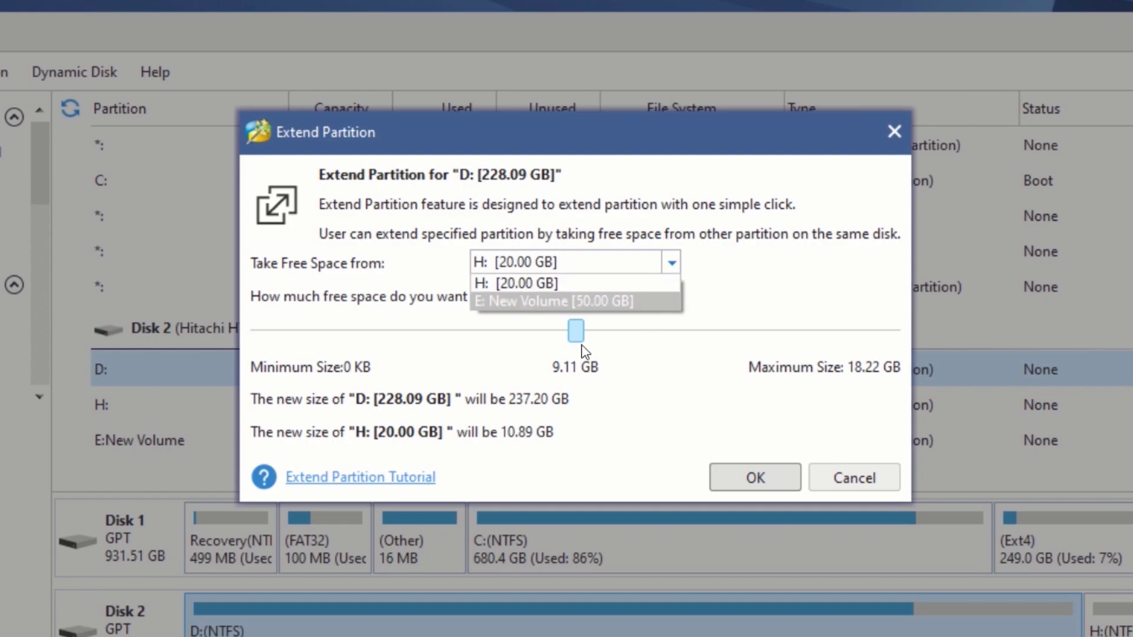
{"action": "left_click", "coordinate": [590, 302]}
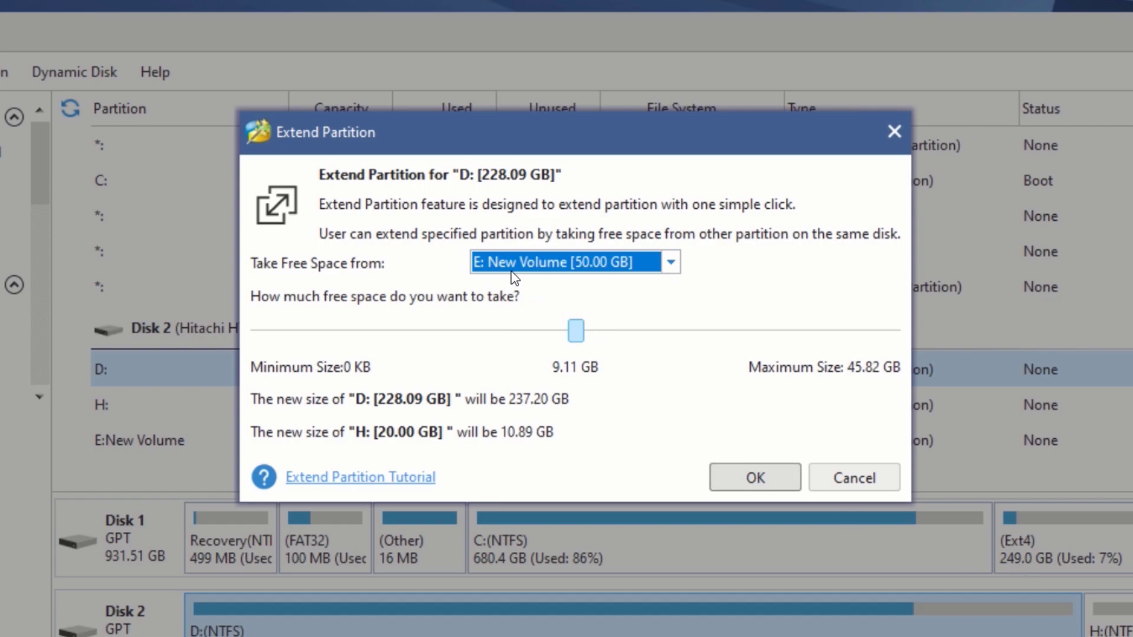
{"action": "scroll", "coordinate": [667, 263], "scroll_direction": "up", "scroll_amount": 1}
{"action": "left_click", "coordinate": [671, 265]}
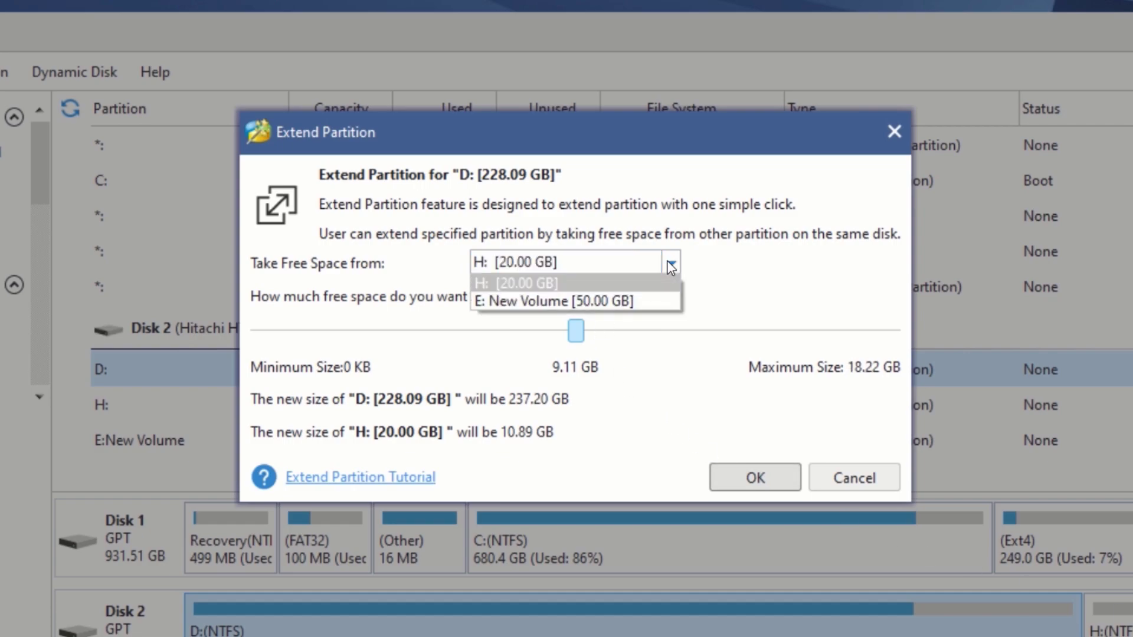
{"action": "left_click", "coordinate": [604, 302]}
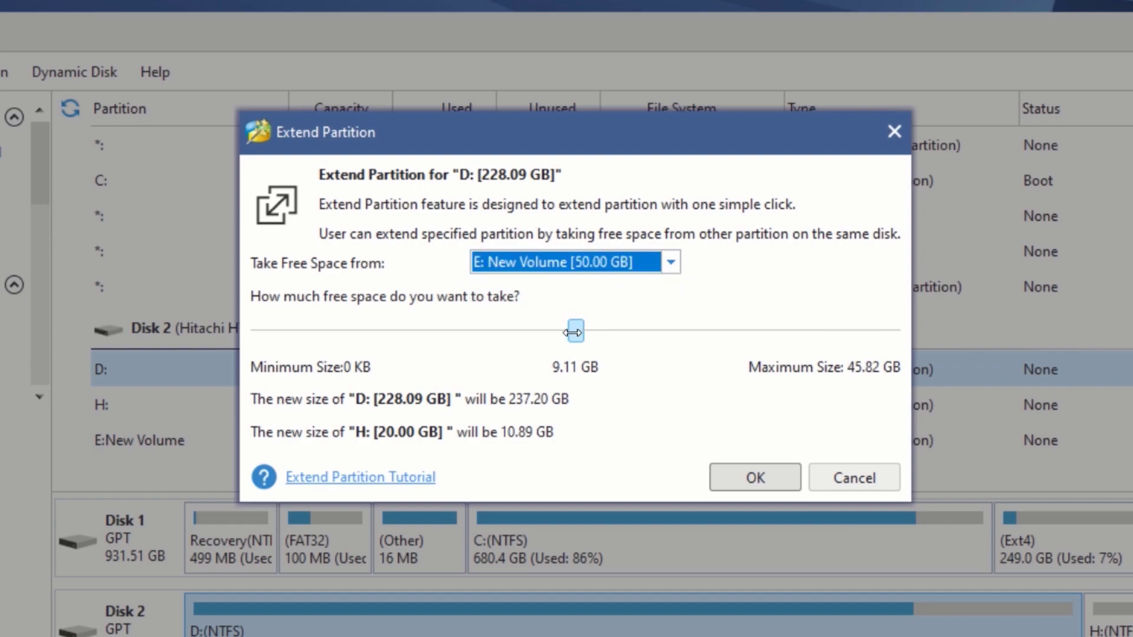
{"action": "left_click_drag", "start_coordinate": [572, 333], "coordinate": [911, 336]}
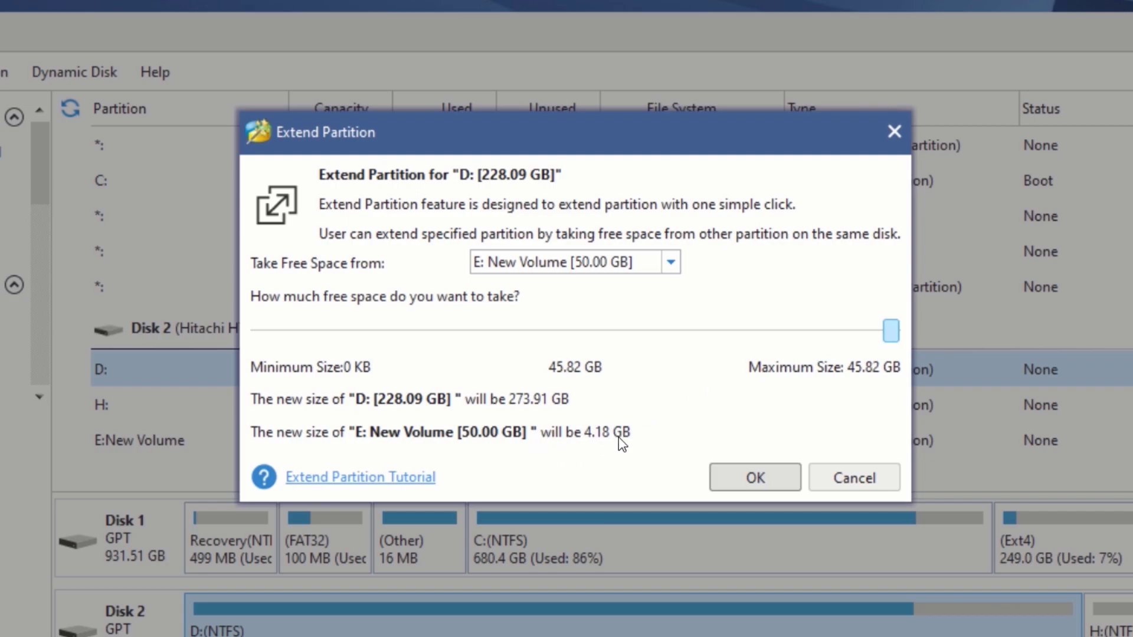
{"action": "left_click", "coordinate": [833, 476]}
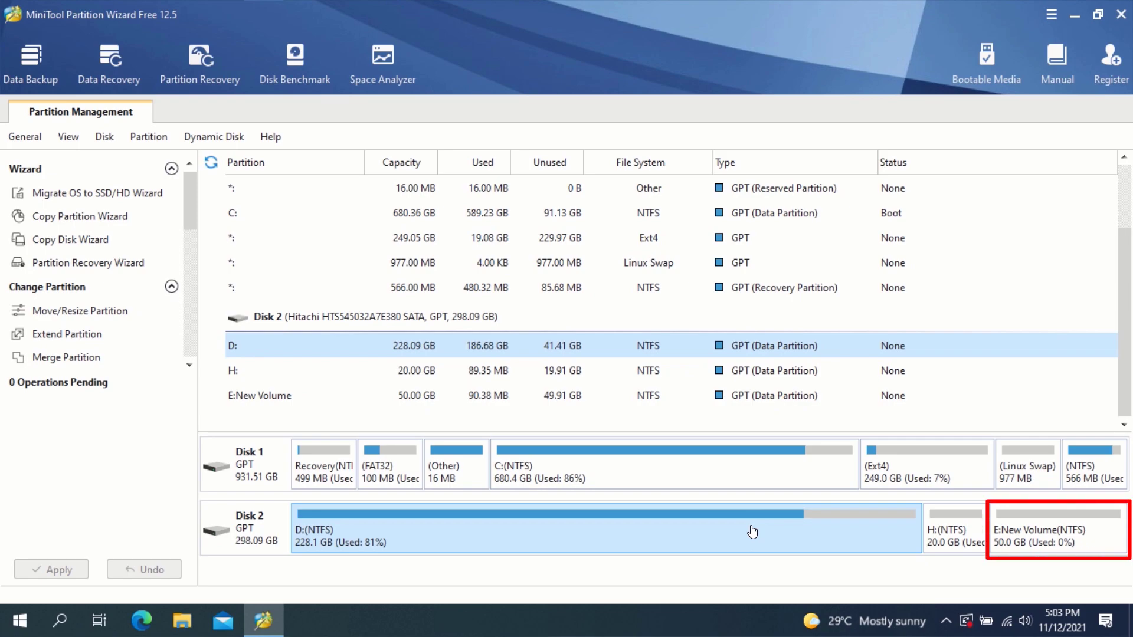
Step: Delete partition E: New Volume on Disk 2 and extend partition D: by the full 50.00 GB of unallocated space
{"action": "right_click", "coordinate": [1038, 518]}
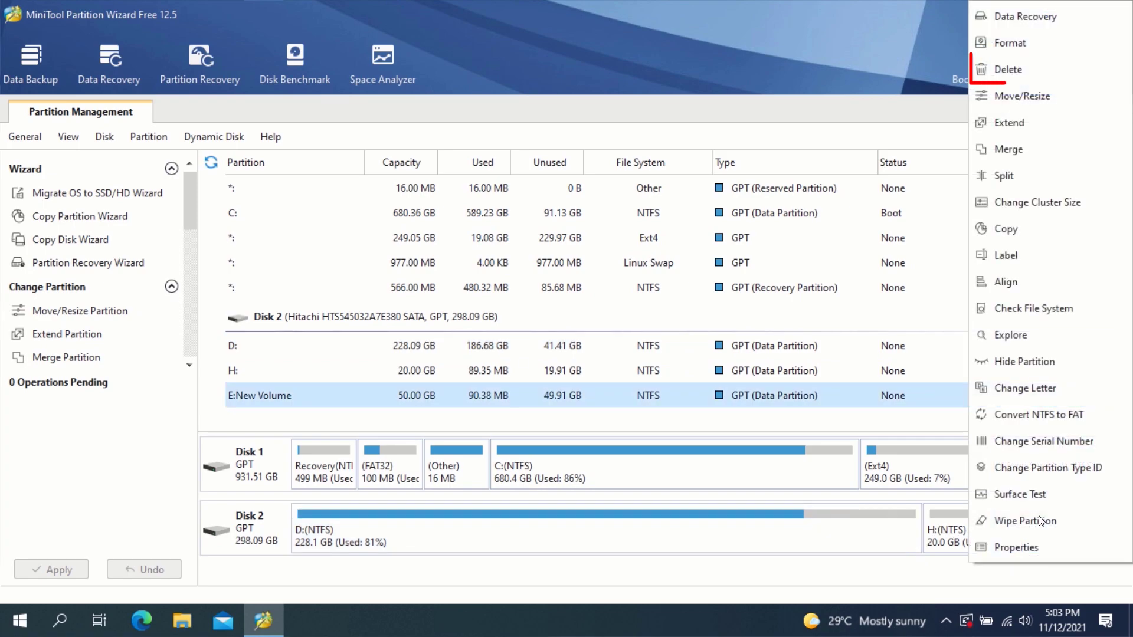
{"action": "left_click", "coordinate": [1010, 71]}
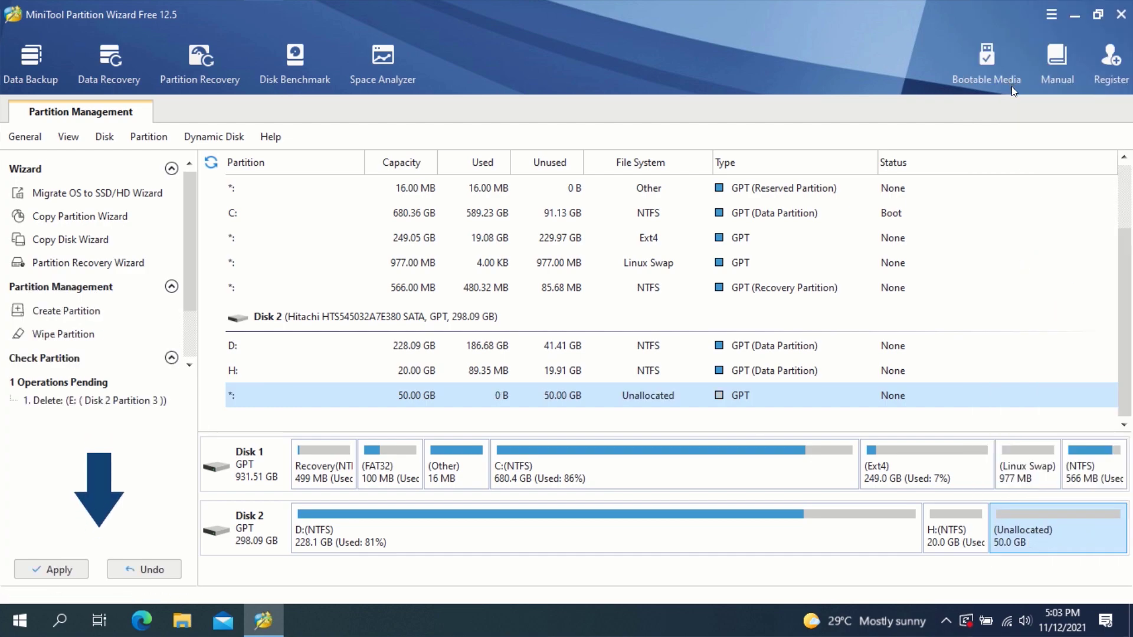
{"action": "right_click", "coordinate": [686, 523]}
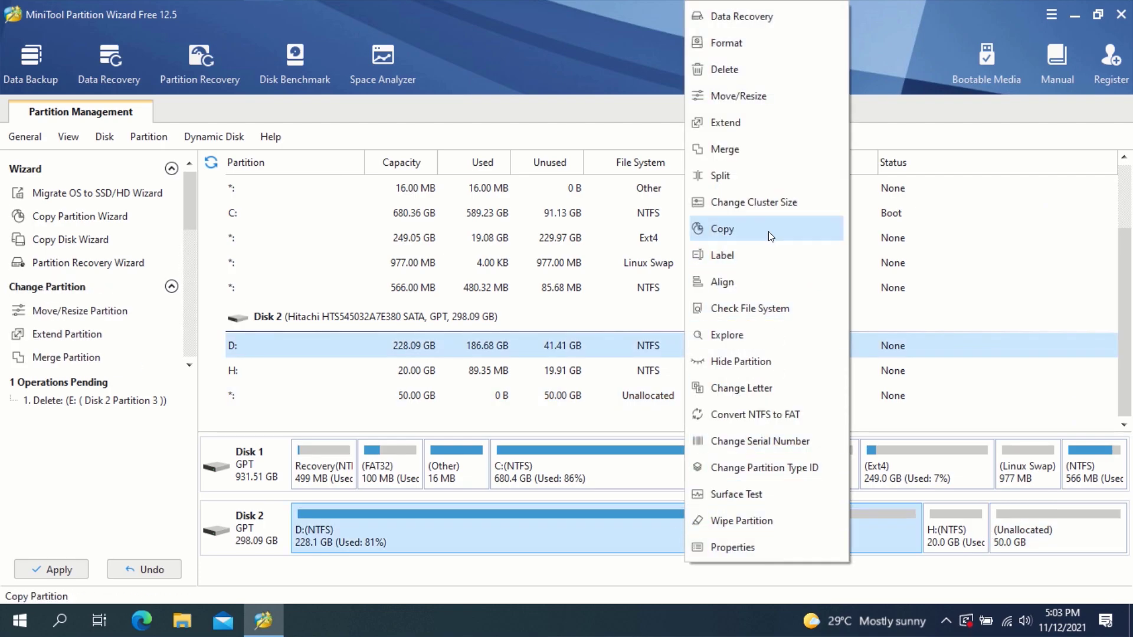
{"action": "left_click", "coordinate": [730, 122]}
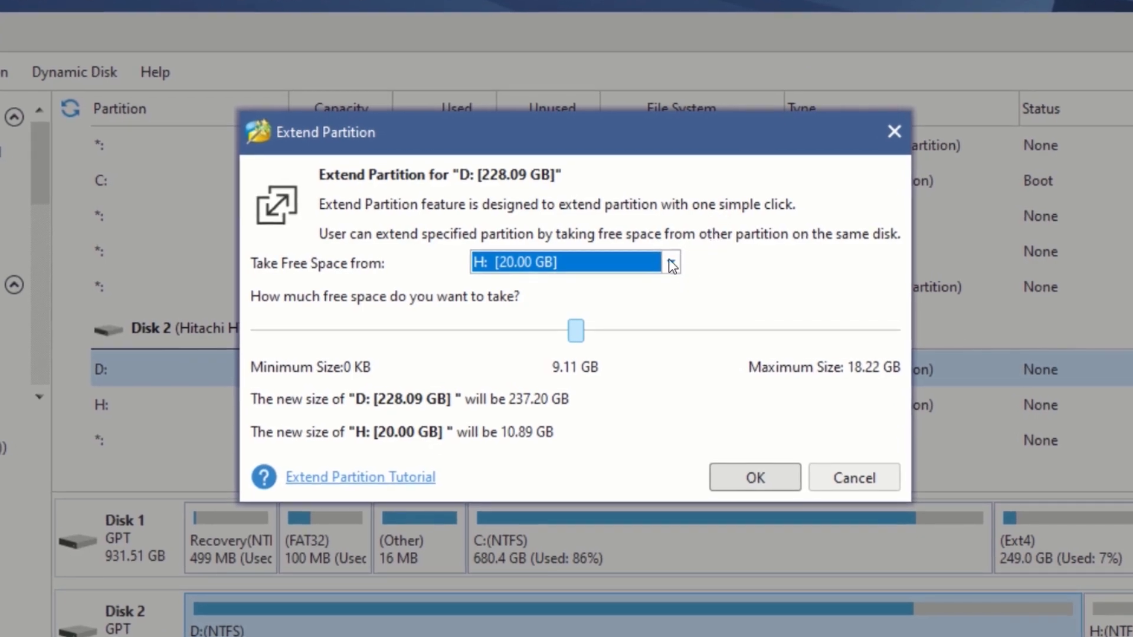
{"action": "left_click", "coordinate": [672, 265]}
{"action": "left_click", "coordinate": [528, 297]}
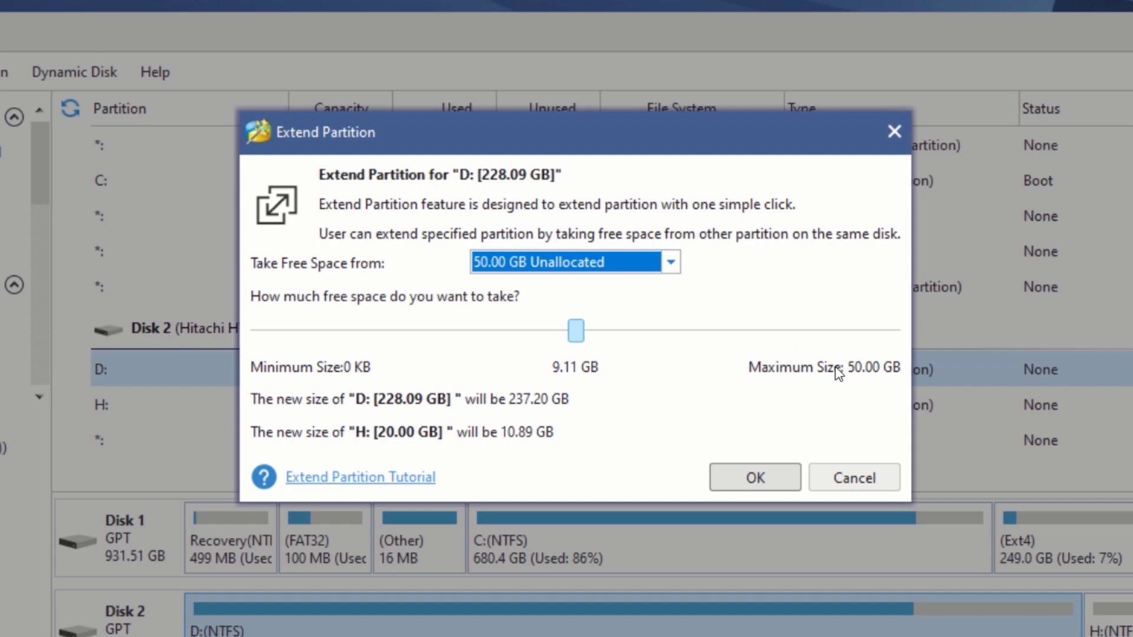
{"action": "left_click_drag", "start_coordinate": [572, 332], "coordinate": [926, 335]}
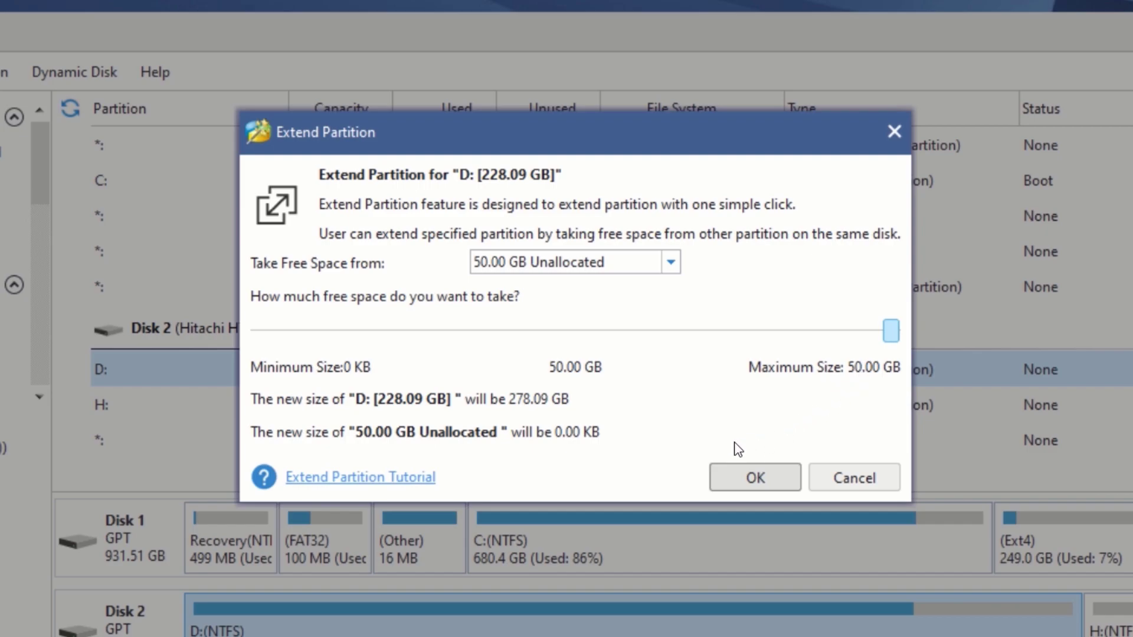
{"action": "left_click", "coordinate": [756, 477]}
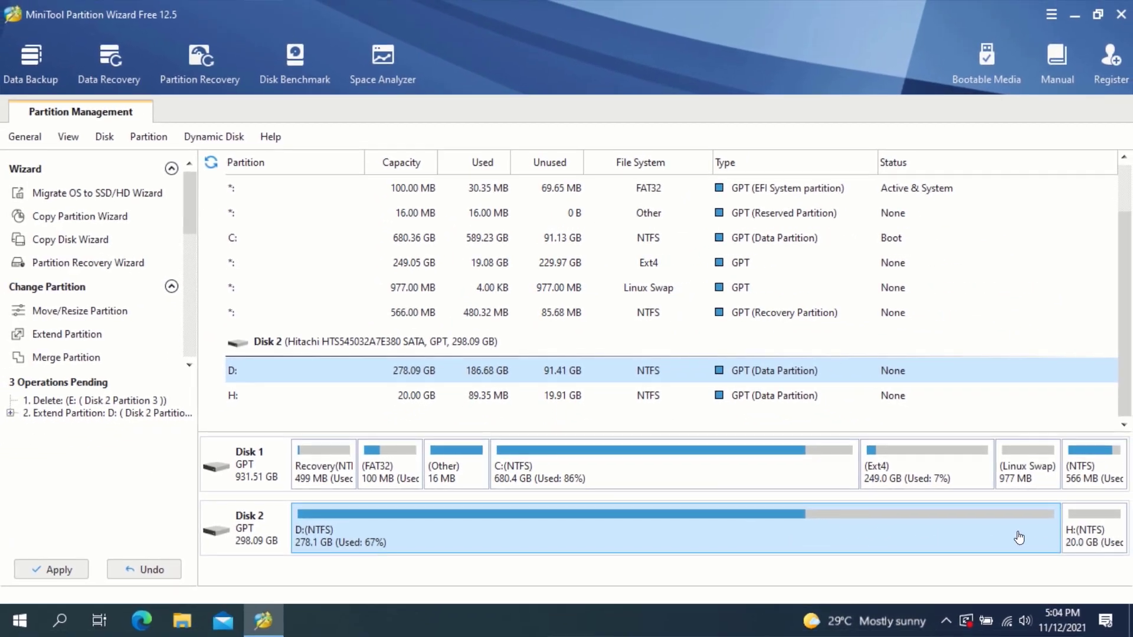
Step: Delete partition H: on Disk 2 and extend partition D: by the full 20.00 GB of unallocated space
{"action": "right_click", "coordinate": [1084, 525]}
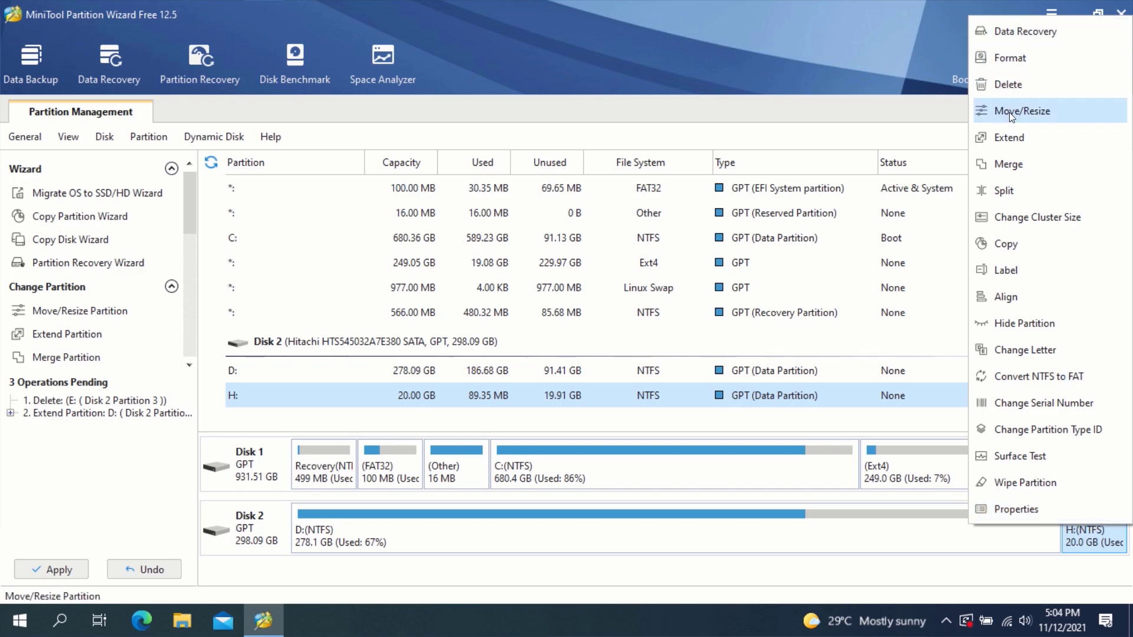
{"action": "left_click", "coordinate": [1004, 84]}
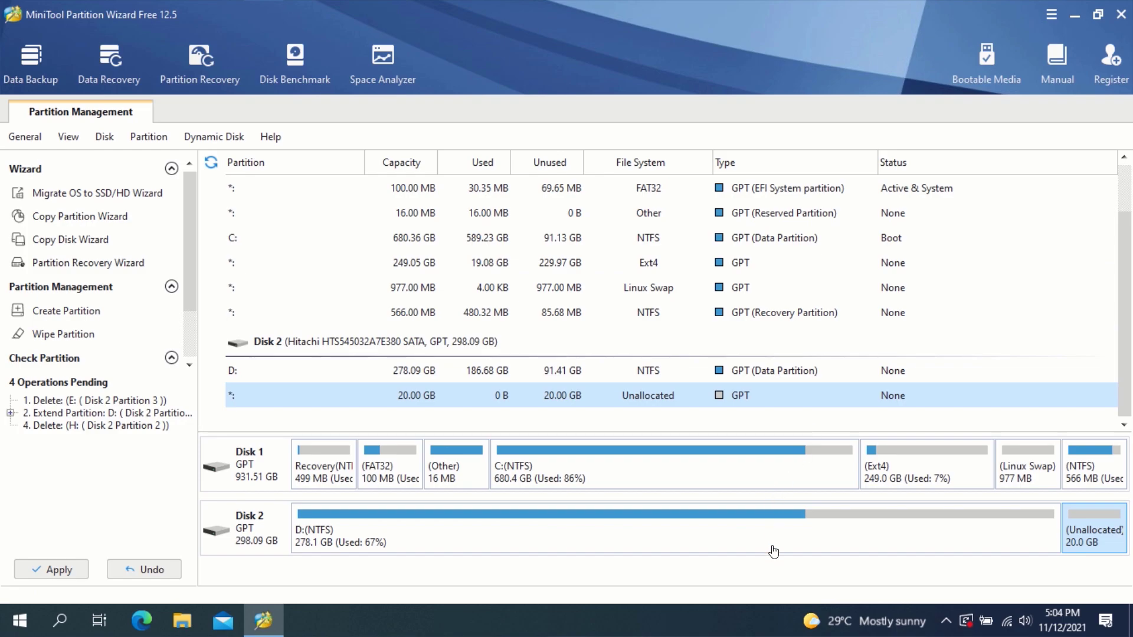
{"action": "right_click", "coordinate": [761, 519]}
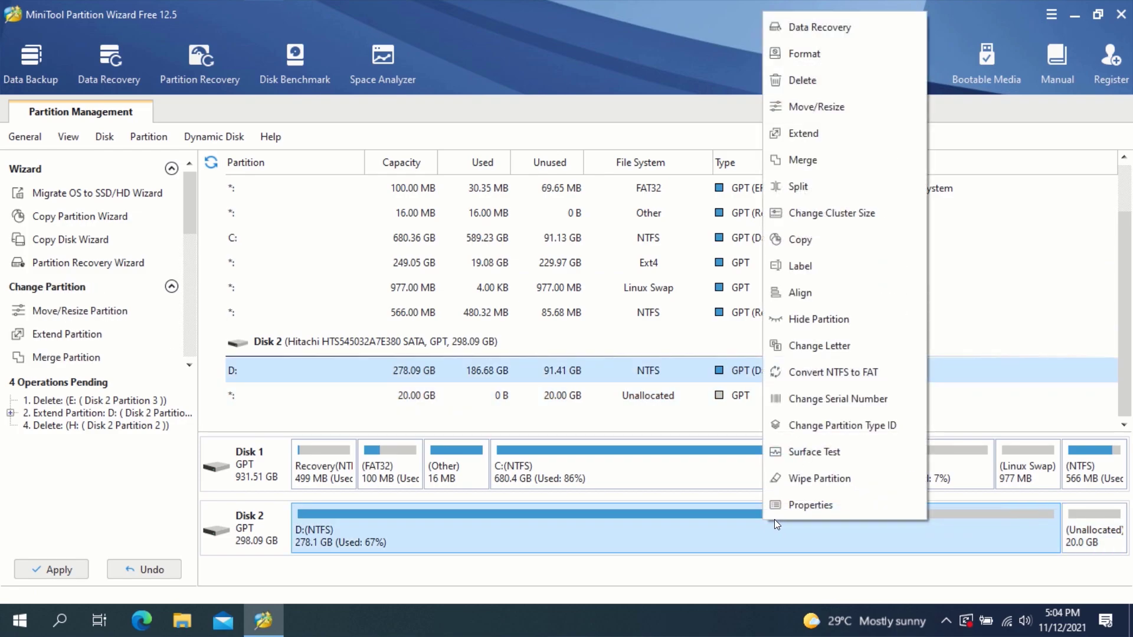
{"action": "left_click", "coordinate": [804, 134]}
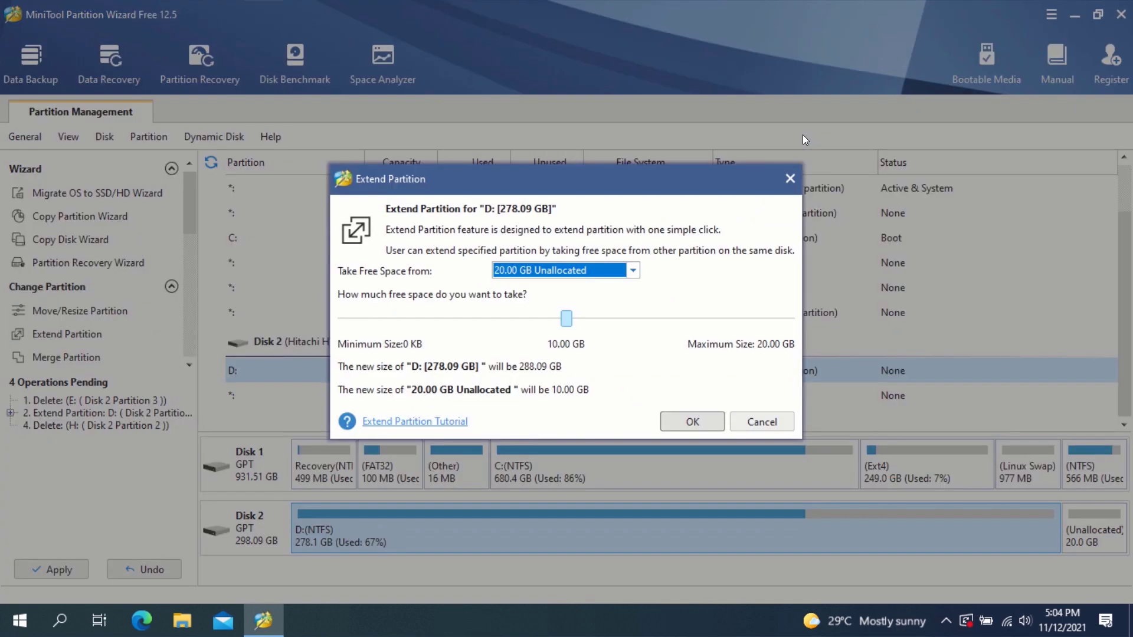
{"action": "left_click", "coordinate": [564, 318]}
{"action": "left_click_drag", "start_coordinate": [564, 318], "coordinate": [791, 318]}
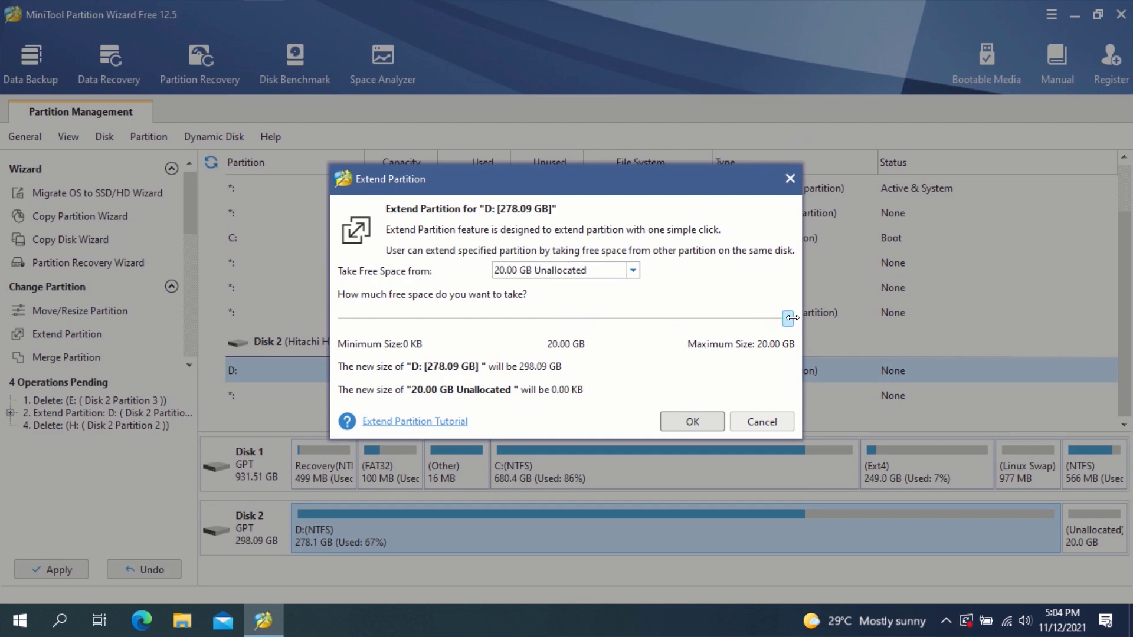
{"action": "left_click", "coordinate": [696, 420]}
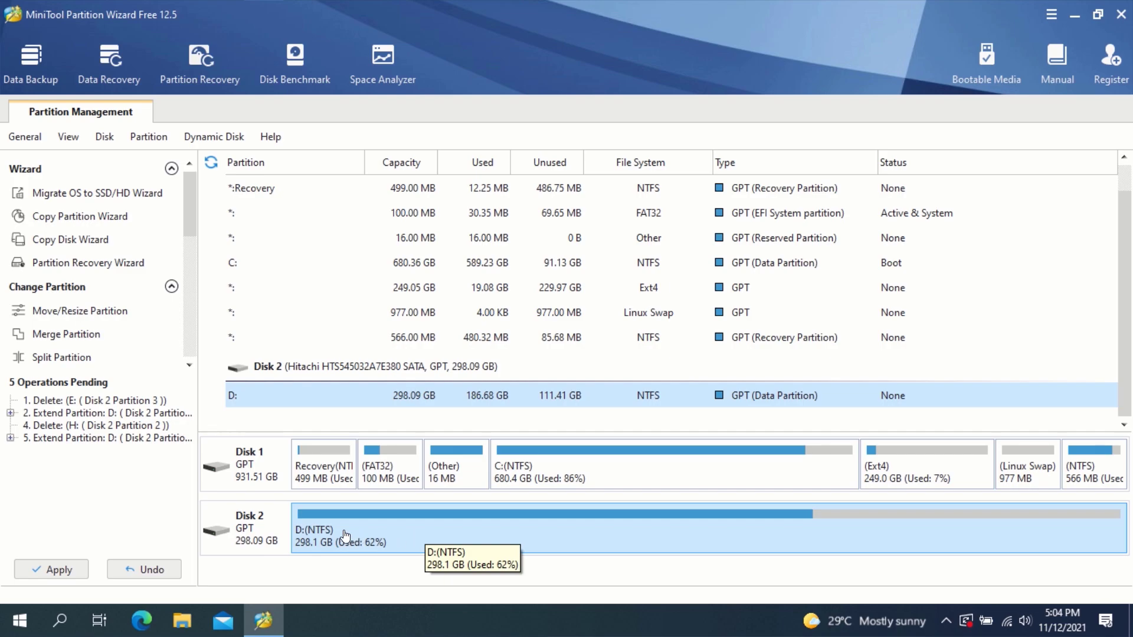
Step: Apply all the pending partition changes and quit MiniTool Partition Wizard
{"action": "left_click", "coordinate": [61, 569]}
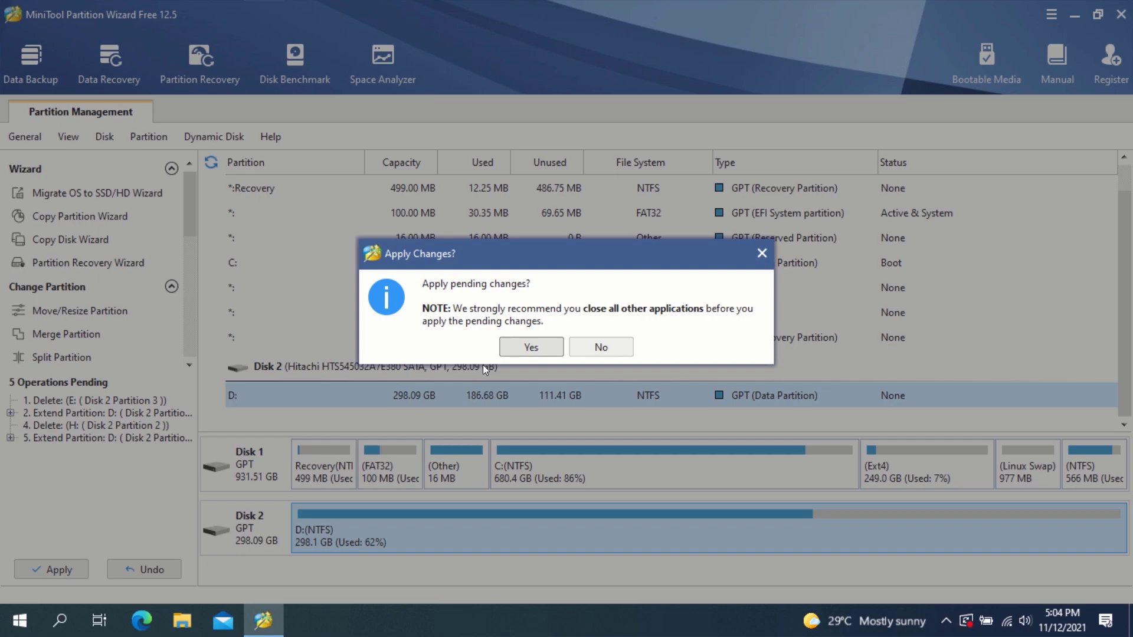
{"action": "left_click", "coordinate": [530, 347]}
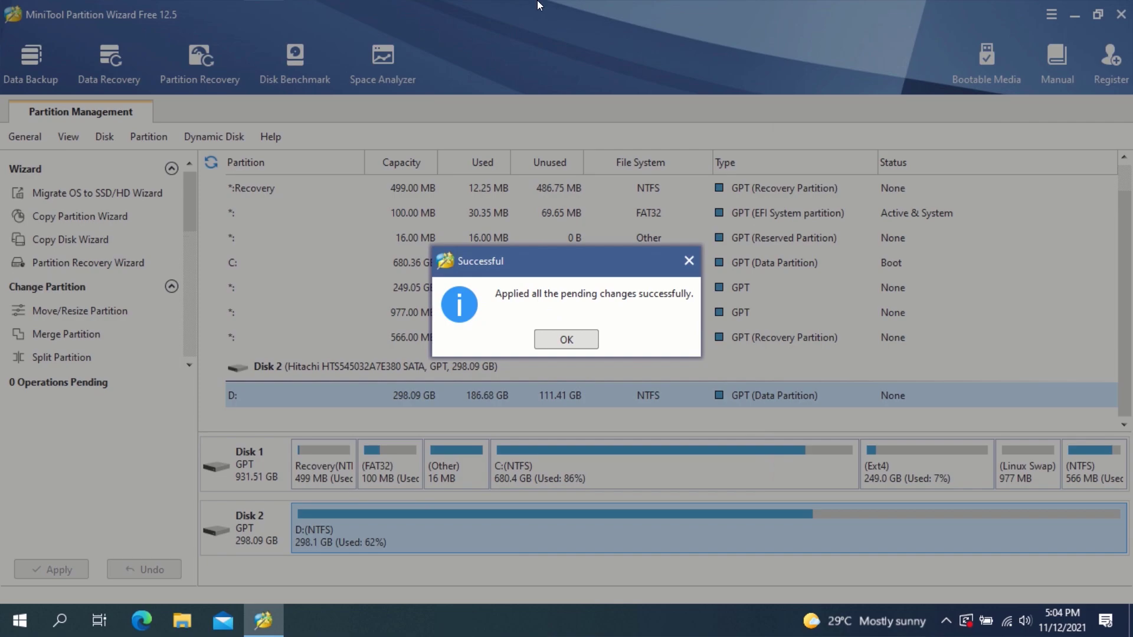
{"action": "left_click", "coordinate": [565, 337]}
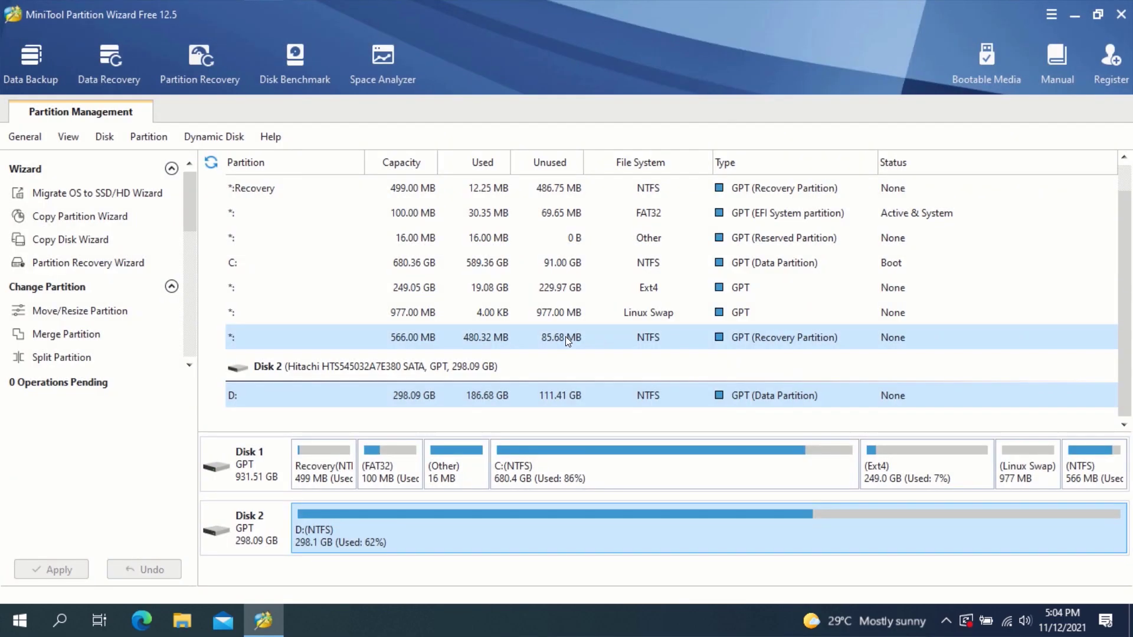
{"action": "left_click", "coordinate": [1122, 13]}
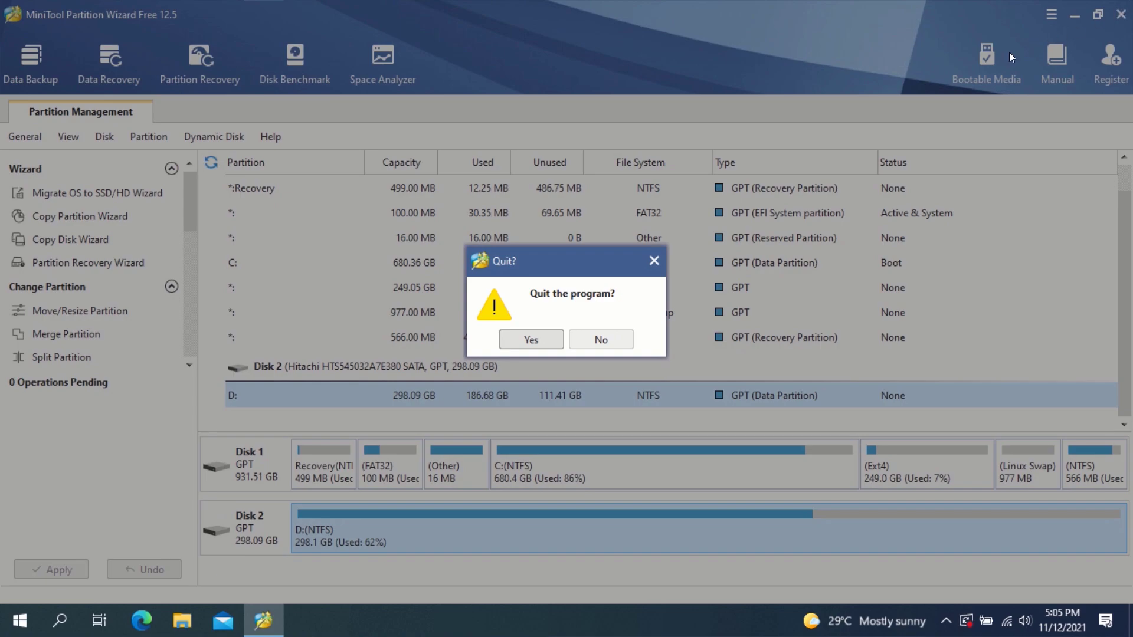
{"action": "left_click", "coordinate": [532, 342]}
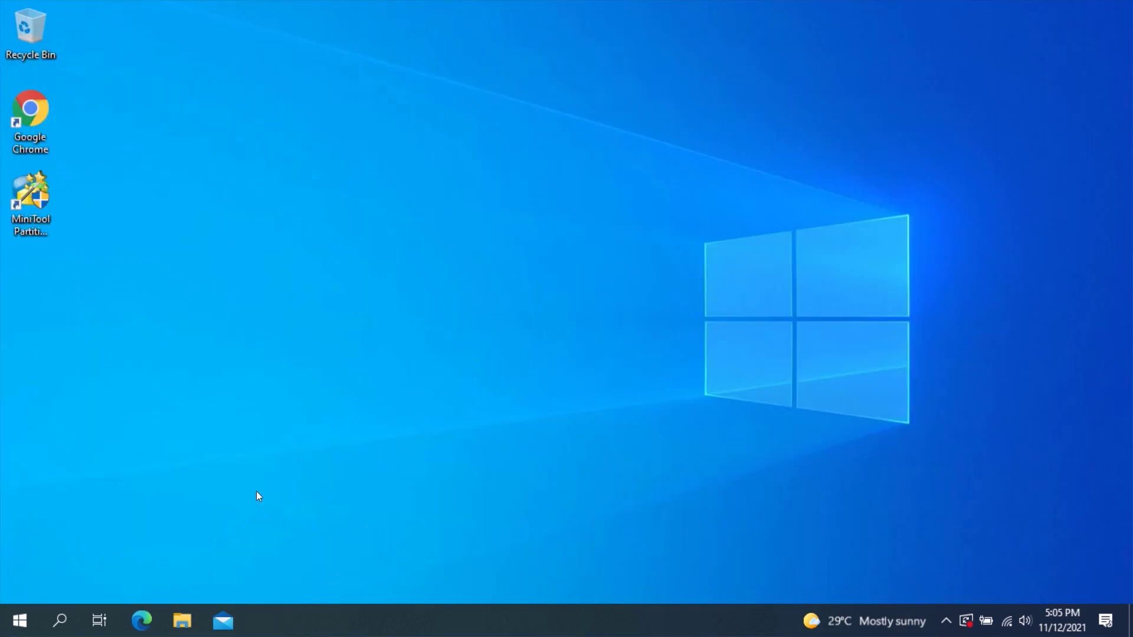
Step: Switch to File Explorer, check the size of Local Disk (D:) under This PC, and close the window
{"action": "left_click", "coordinate": [177, 621]}
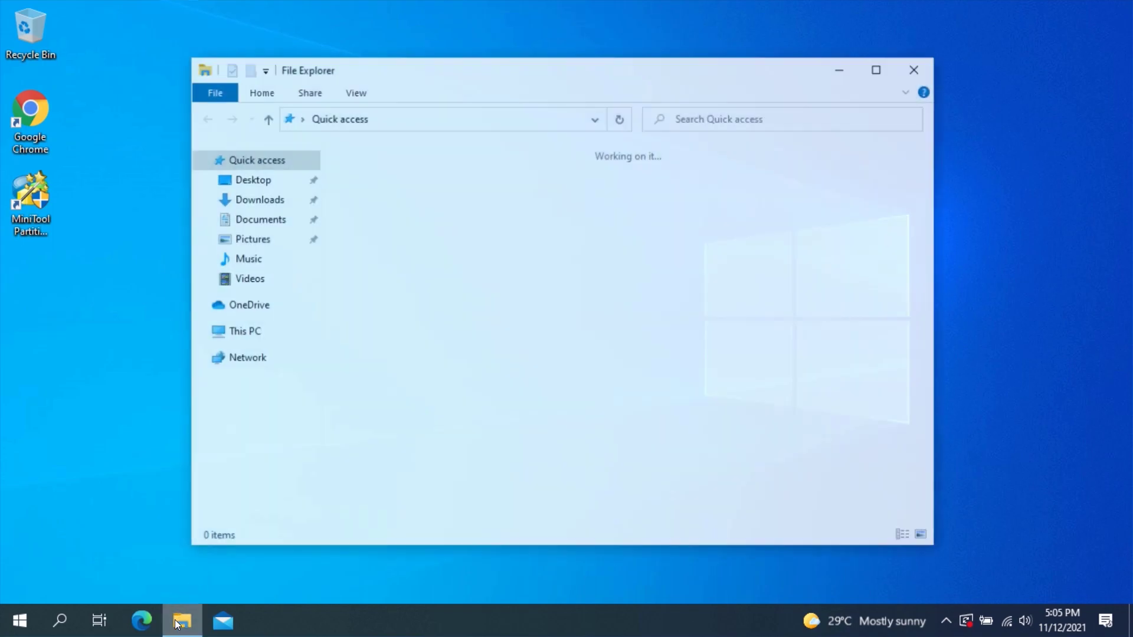
{"action": "left_click", "coordinate": [245, 331]}
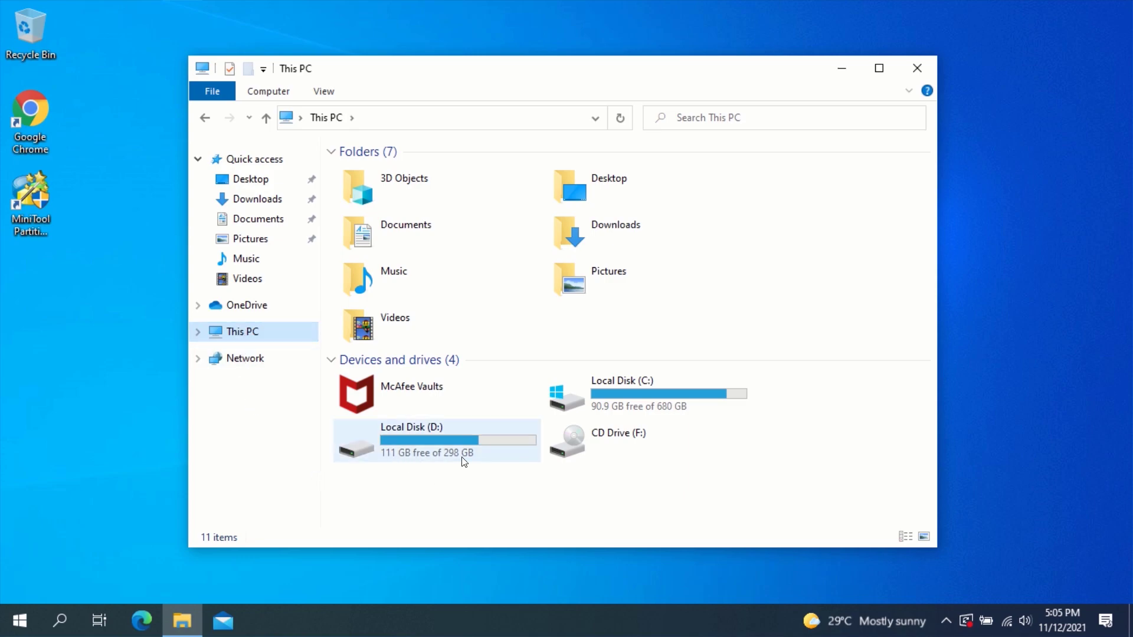
{"action": "mouse_move", "coordinate": [473, 460]}
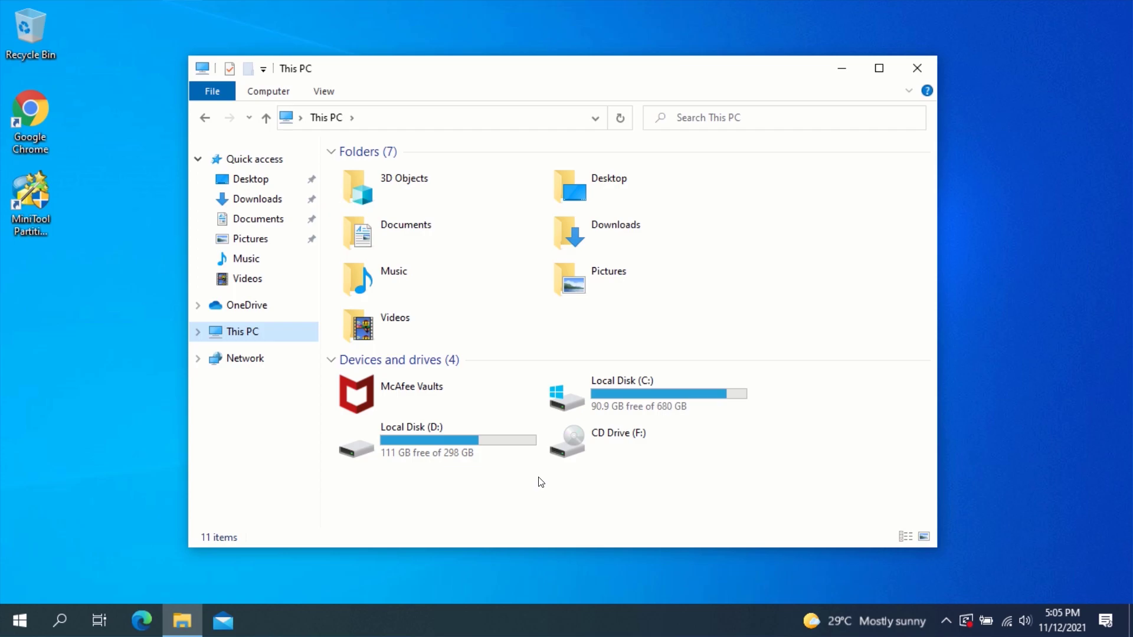
{"action": "left_click", "coordinate": [924, 68]}
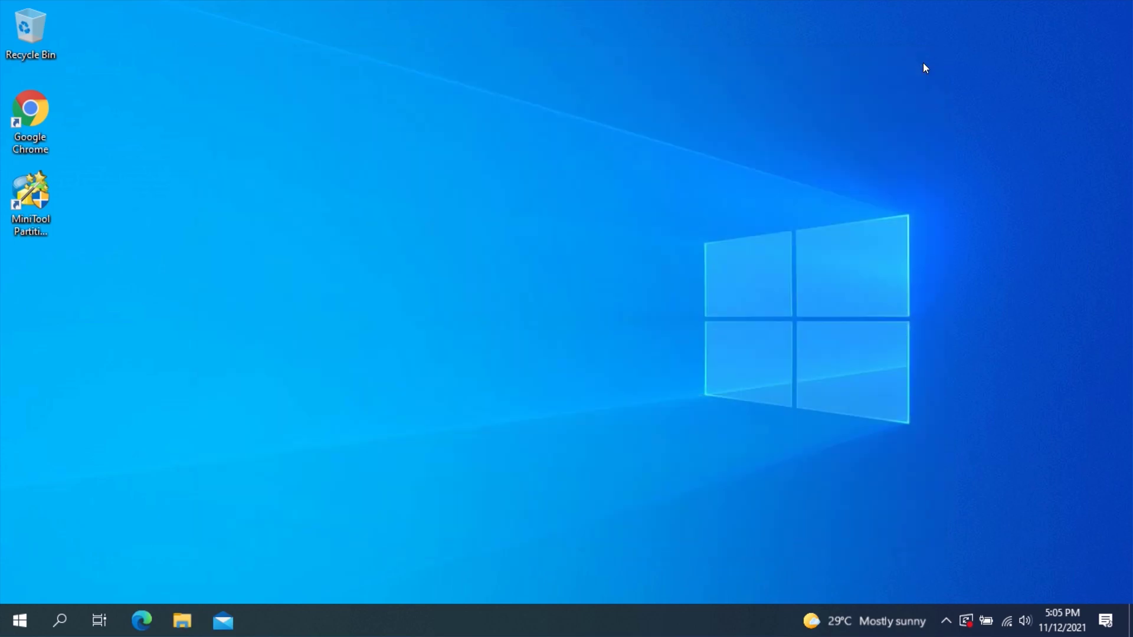